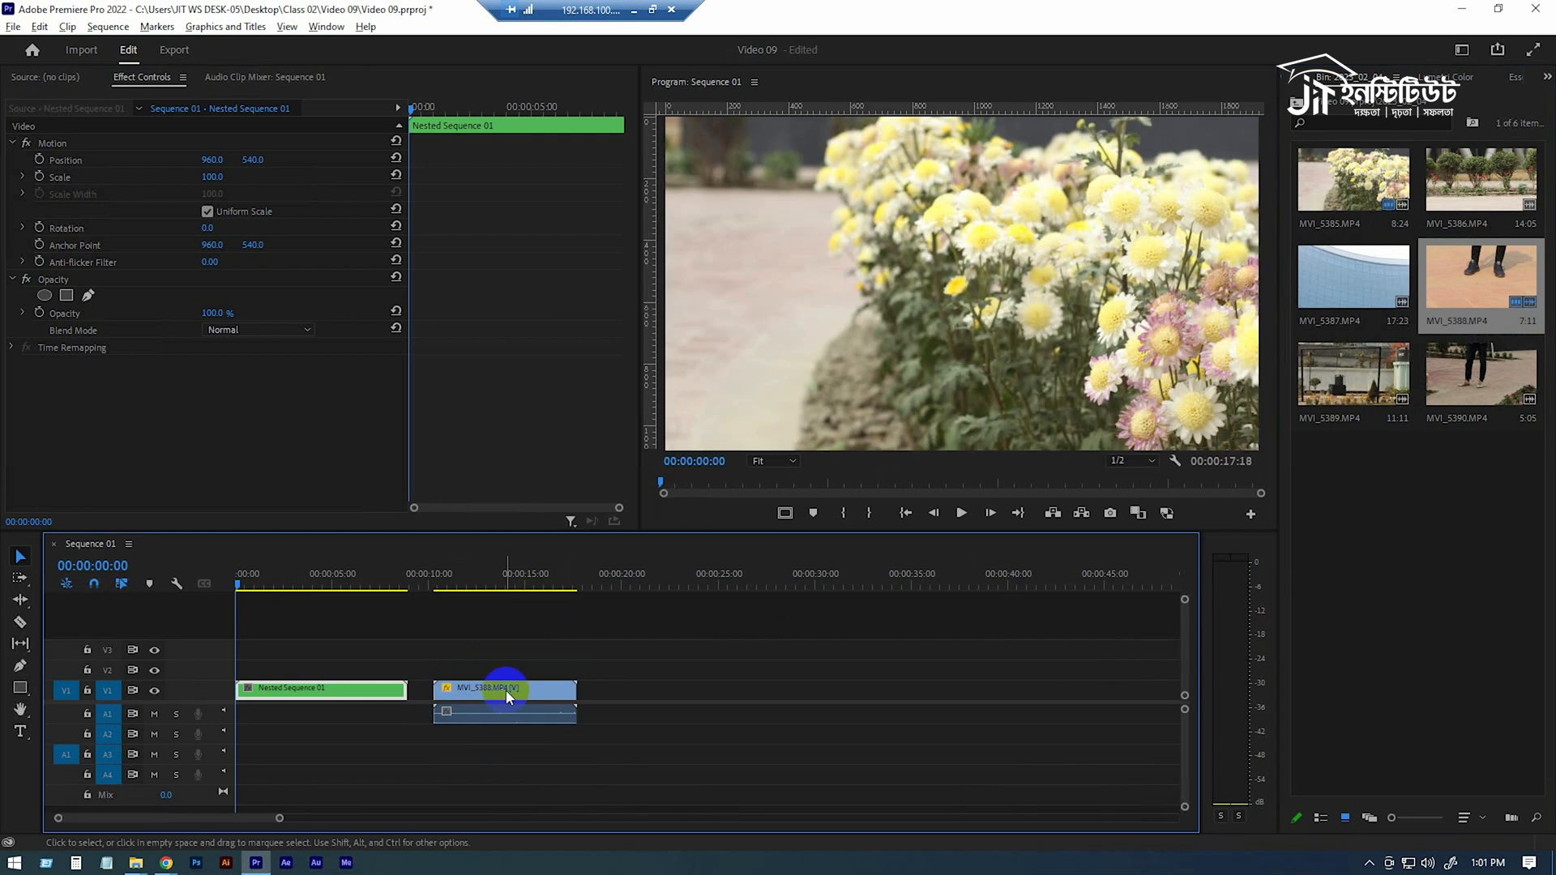
# Delete the audio track of the MVI_5388 clip from the timeline
pyautogui.click(593, 300)
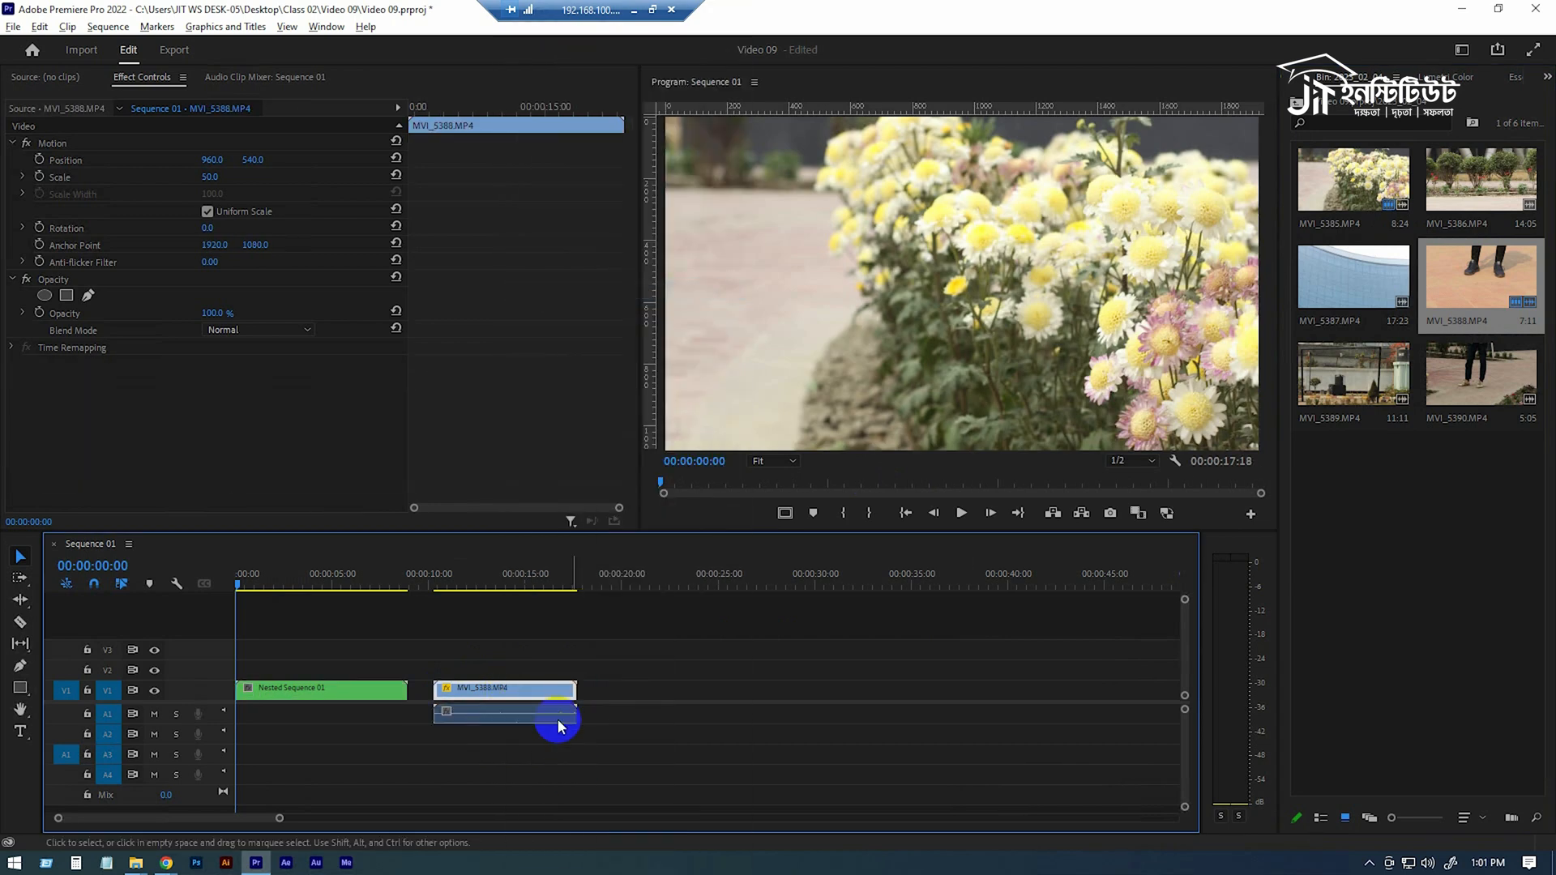
pyautogui.click(541, 717)
pyautogui.press('Delete')
# Preview the MVI_5388 clip by scrubbing and playing the timeline
pyautogui.click(484, 581)
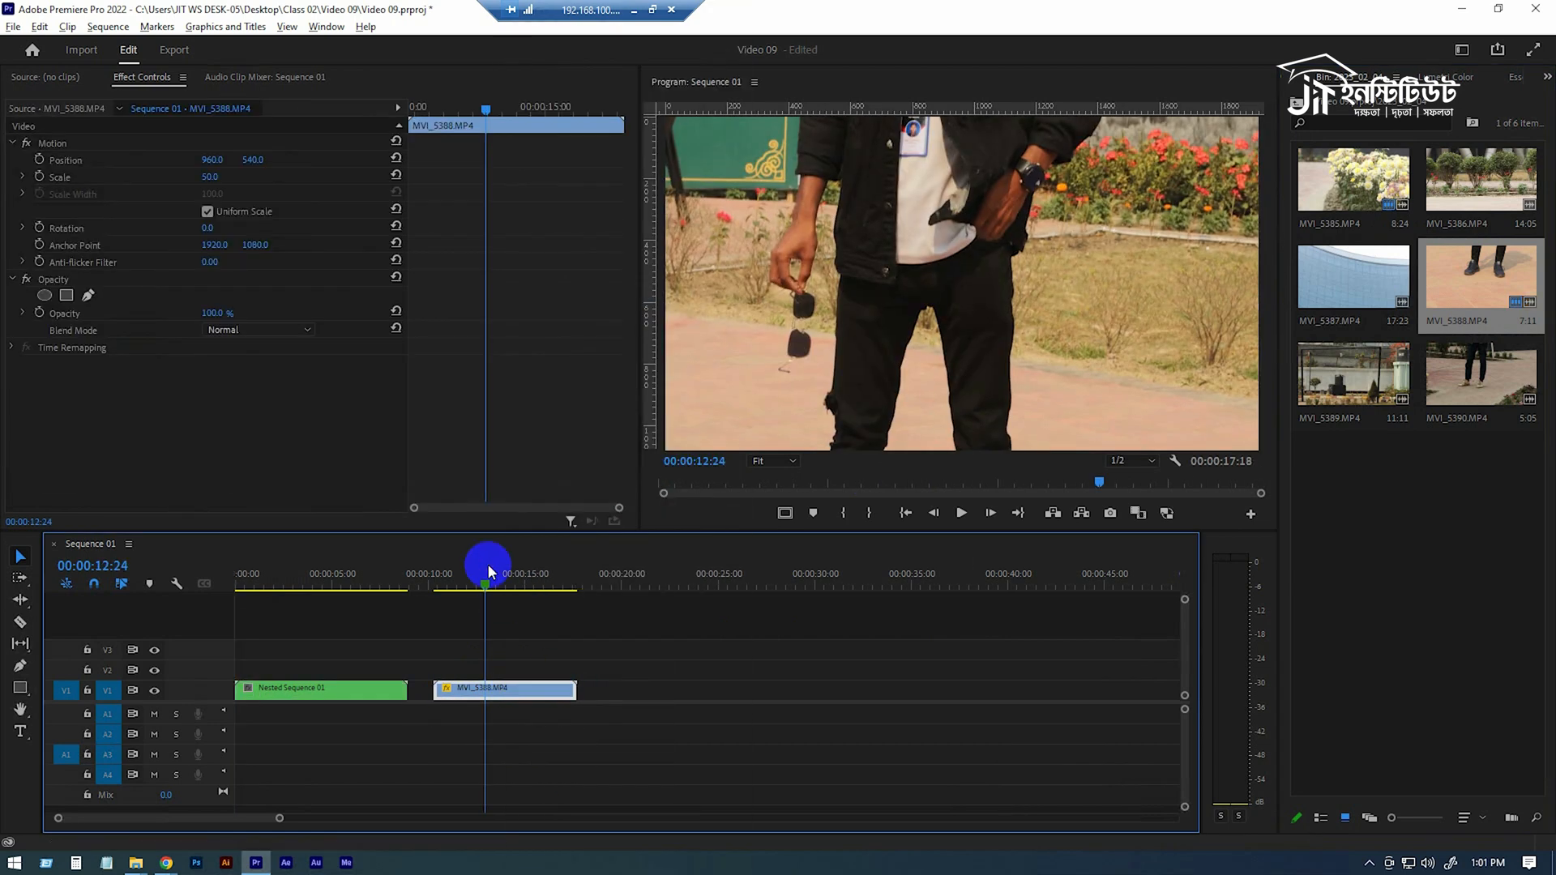
pyautogui.moveTo(496, 589); pyautogui.dragTo(532, 584)
pyautogui.press('space')
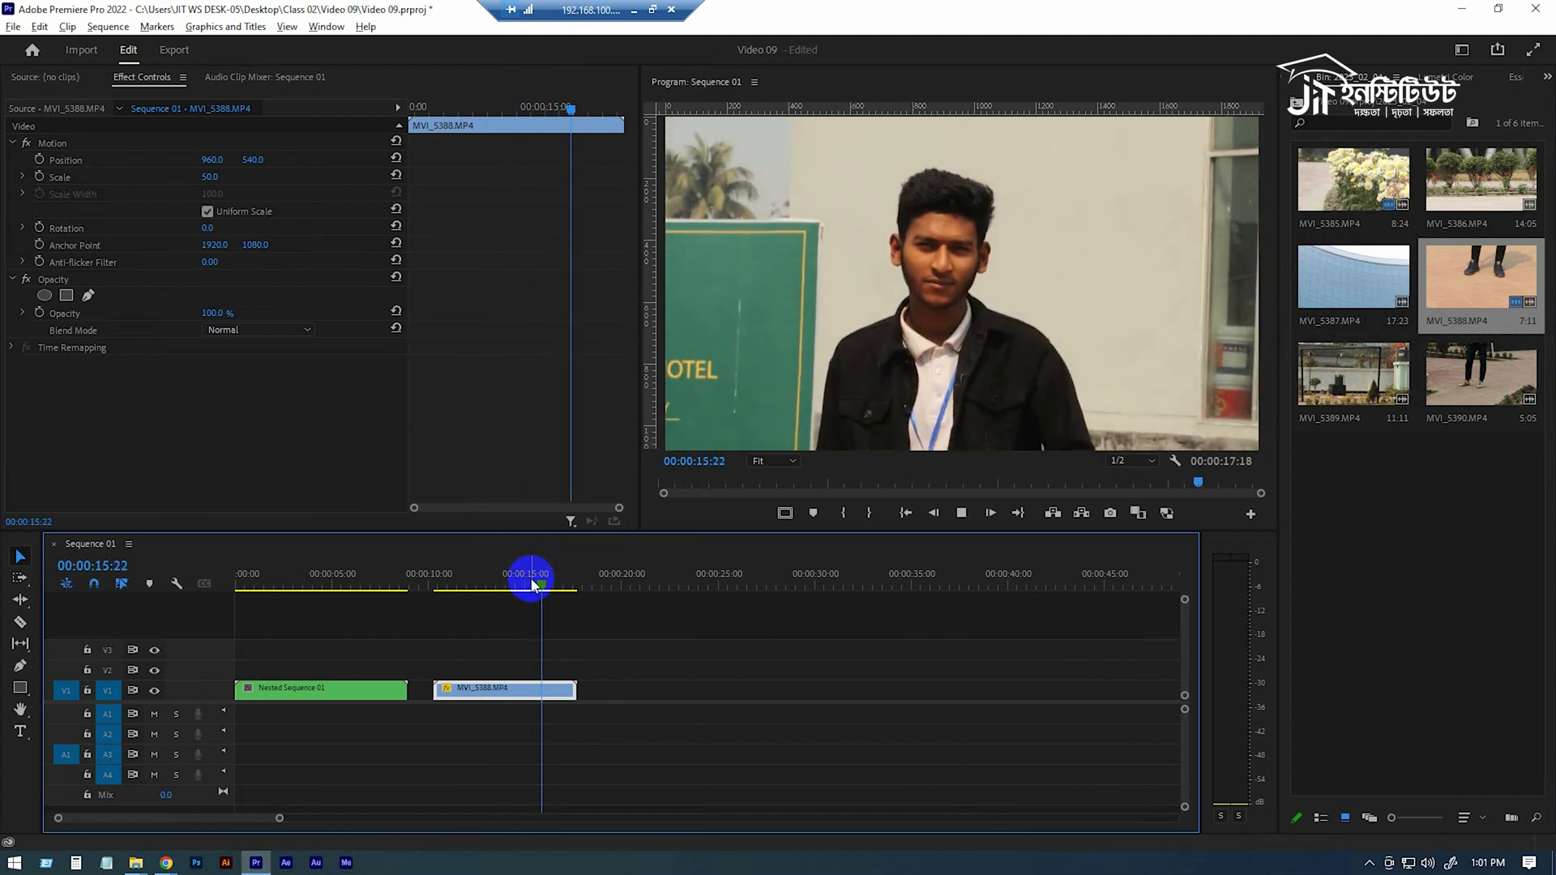
pyautogui.moveTo(556, 577); pyautogui.dragTo(482, 580)
# Place MVI_5390.MP4 on the timeline after MVI_5388, unlink it, and delete its audio
pyautogui.moveTo(1524, 391); pyautogui.dragTo(637, 690)
pyautogui.rightClick(640, 692)
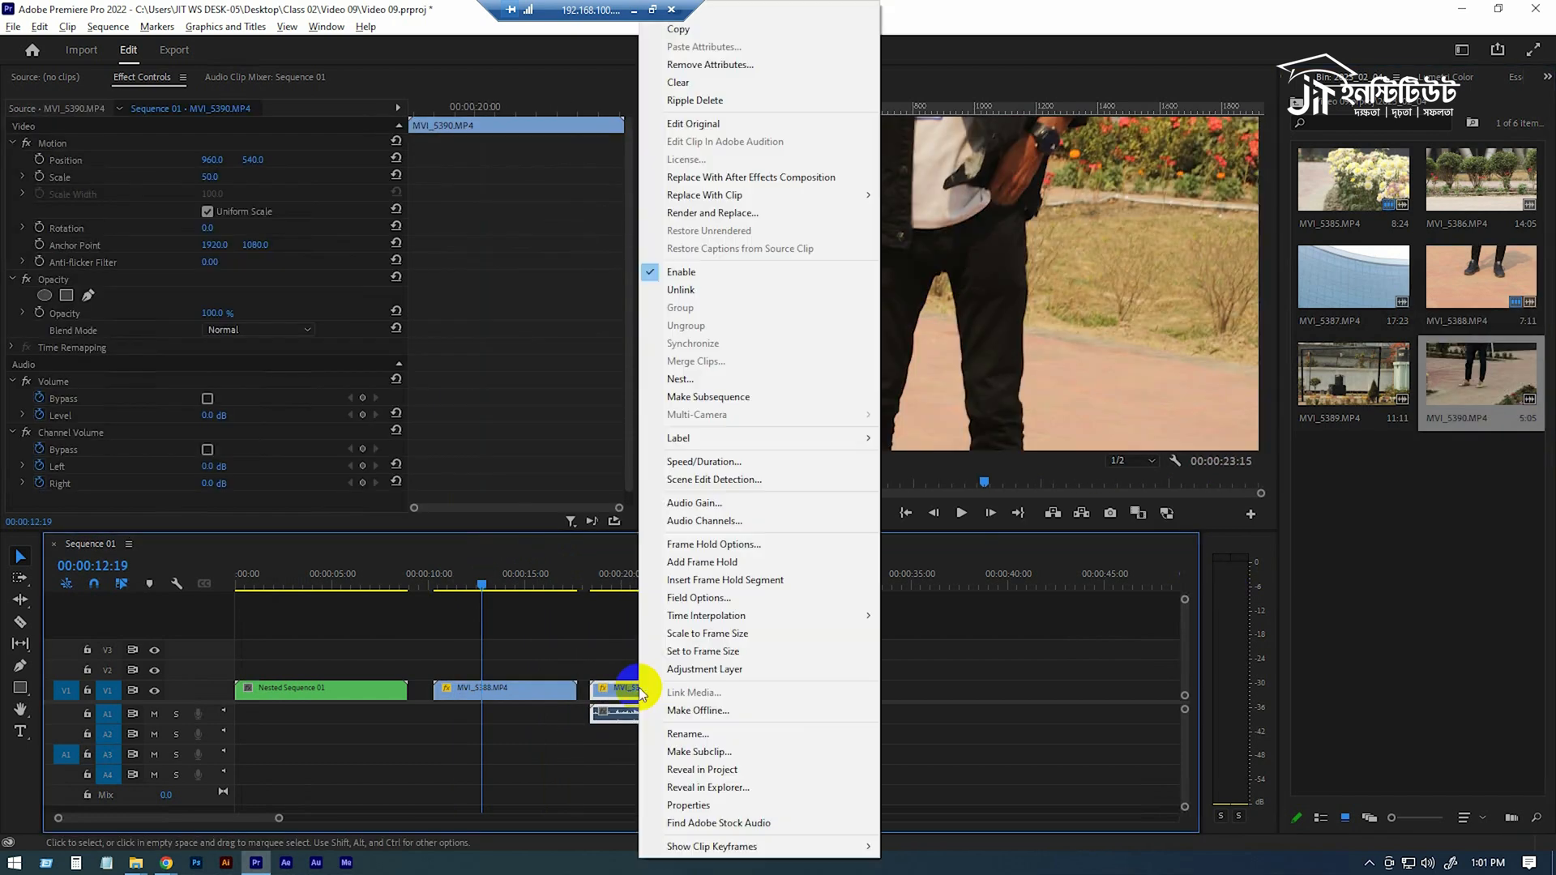
pyautogui.click(731, 287)
pyautogui.click(658, 718)
pyautogui.press('Delete')
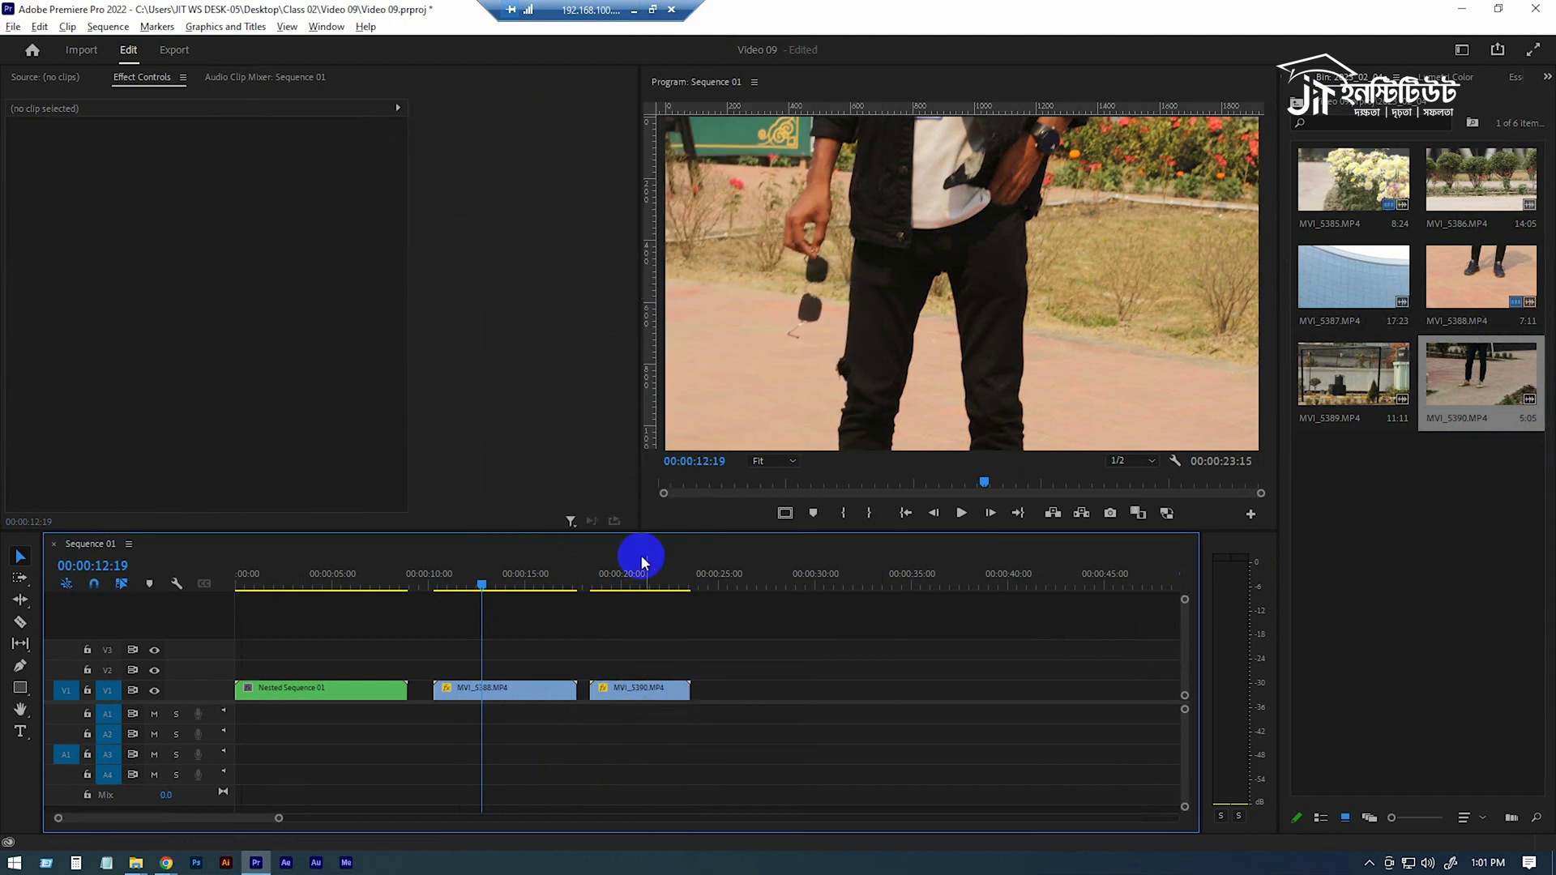
# Add Clip 01.mp4 from the Videos bin to the timeline after MVI_5390
pyautogui.click(625, 582)
pyautogui.moveTo(626, 582); pyautogui.dragTo(757, 653)
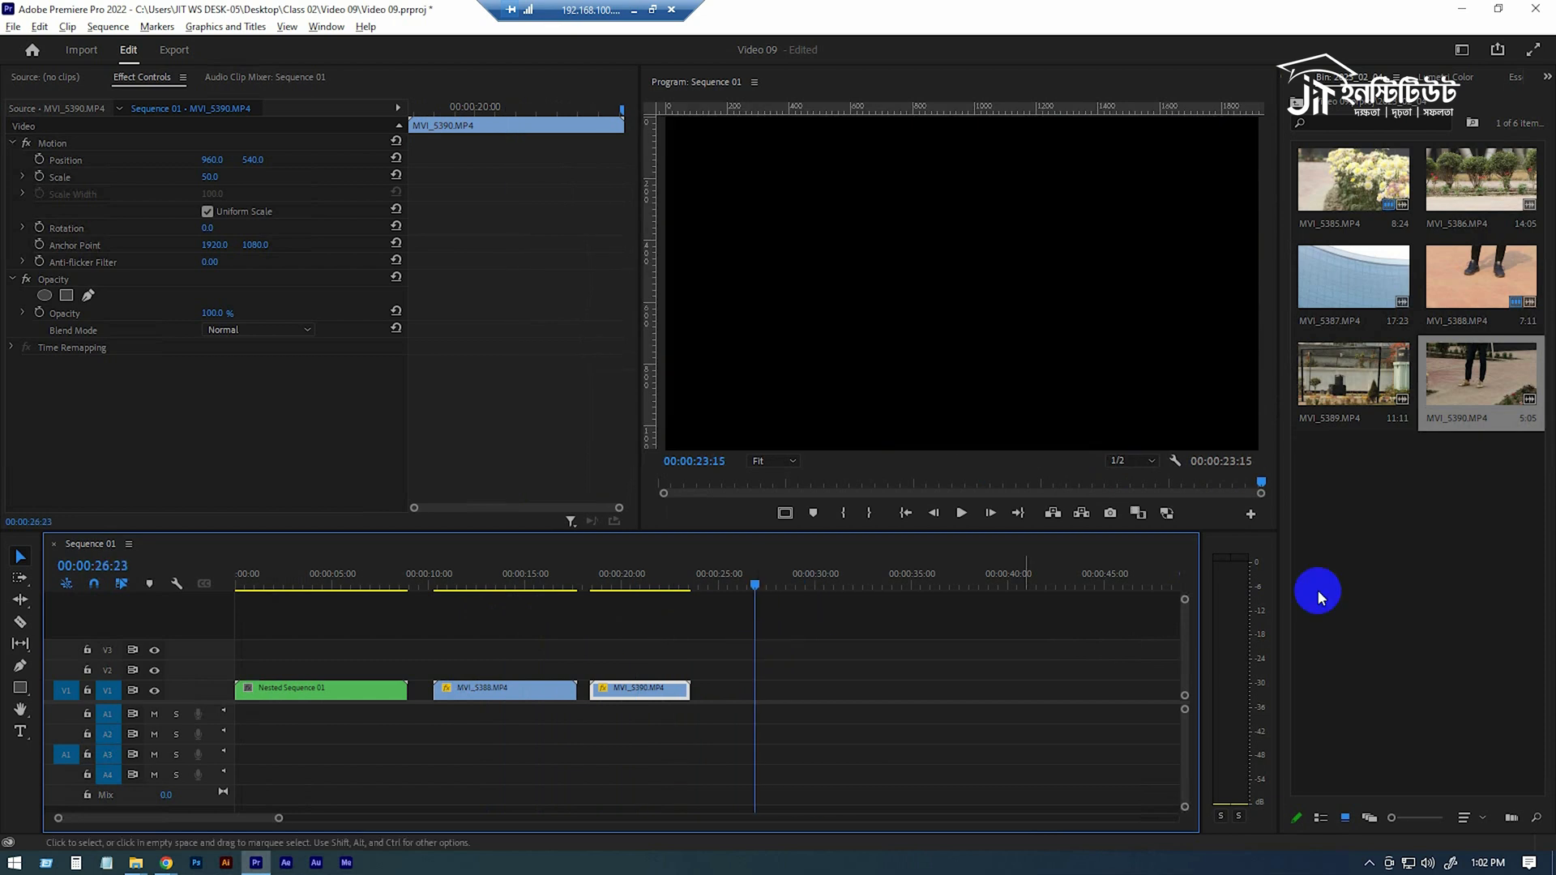
pyautogui.click(1289, 73)
pyautogui.click(1376, 299)
pyautogui.doubleClick(1376, 299)
pyautogui.moveTo(1379, 167); pyautogui.dragTo(726, 711)
# Add Picture 01.jpg from the Pictures bin to the timeline at about 35 seconds
pyautogui.click(1339, 74)
pyautogui.doubleClick(1468, 208)
pyautogui.moveTo(1354, 183); pyautogui.dragTo(920, 725)
# Unlink Clip 01.mp4 and delete its audio track
pyautogui.rightClick(789, 696)
pyautogui.click(861, 290)
pyautogui.click(782, 717)
pyautogui.press('Delete')
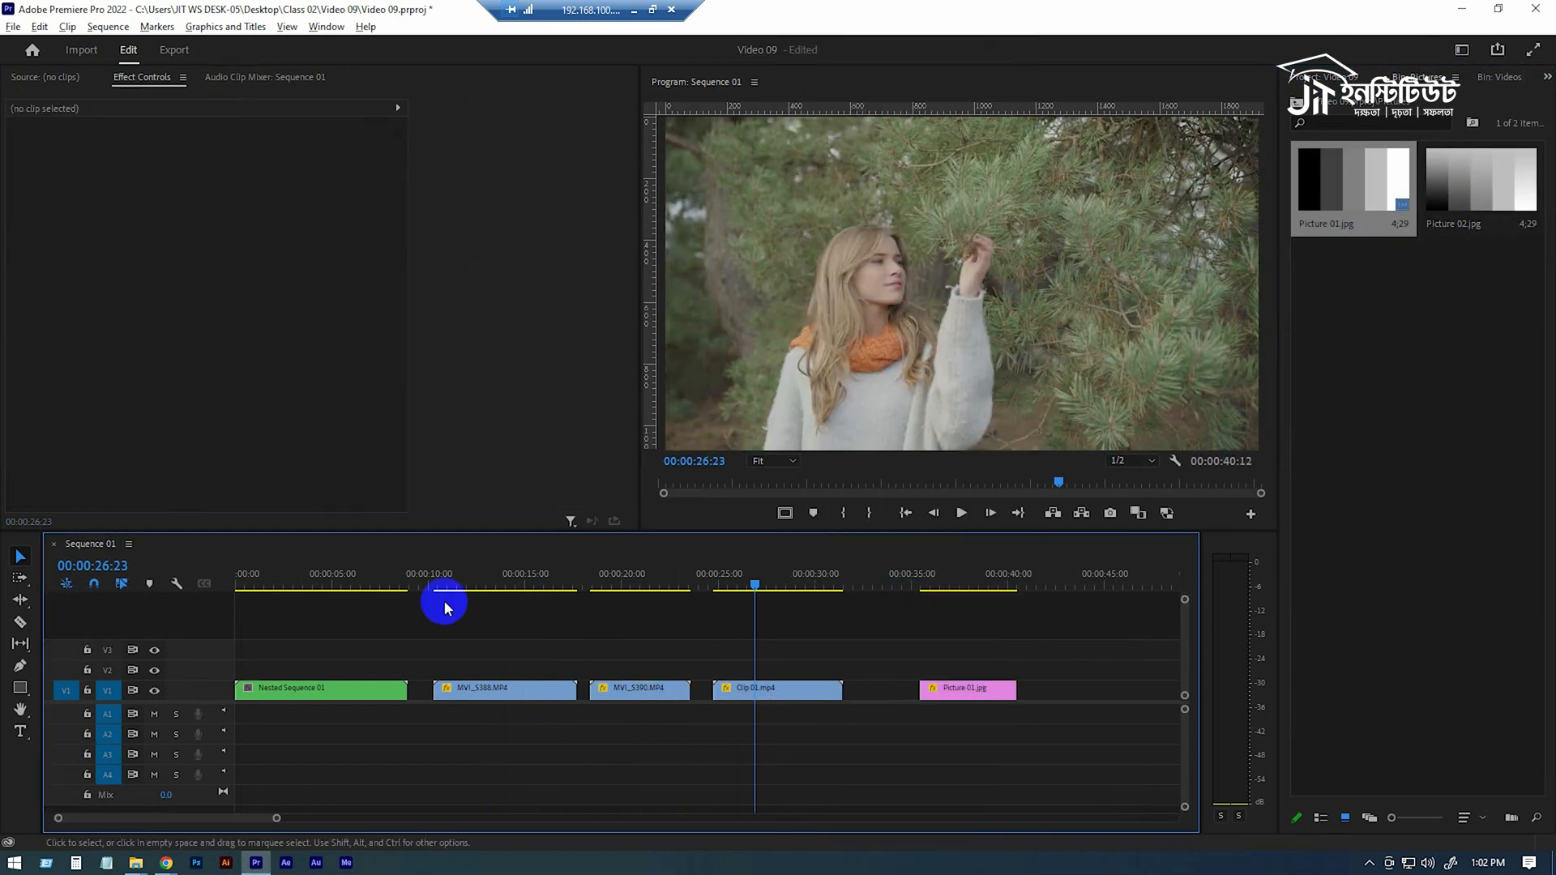
# Delete the Nested Sequence 01 clip from the start of the timeline
pyautogui.click(345, 689)
pyautogui.press('Delete')
pyautogui.moveTo(544, 575)
pyautogui.mouseDown()
pyautogui.moveTo(494, 586)
pyautogui.moveTo(527, 585)
pyautogui.mouseUp()
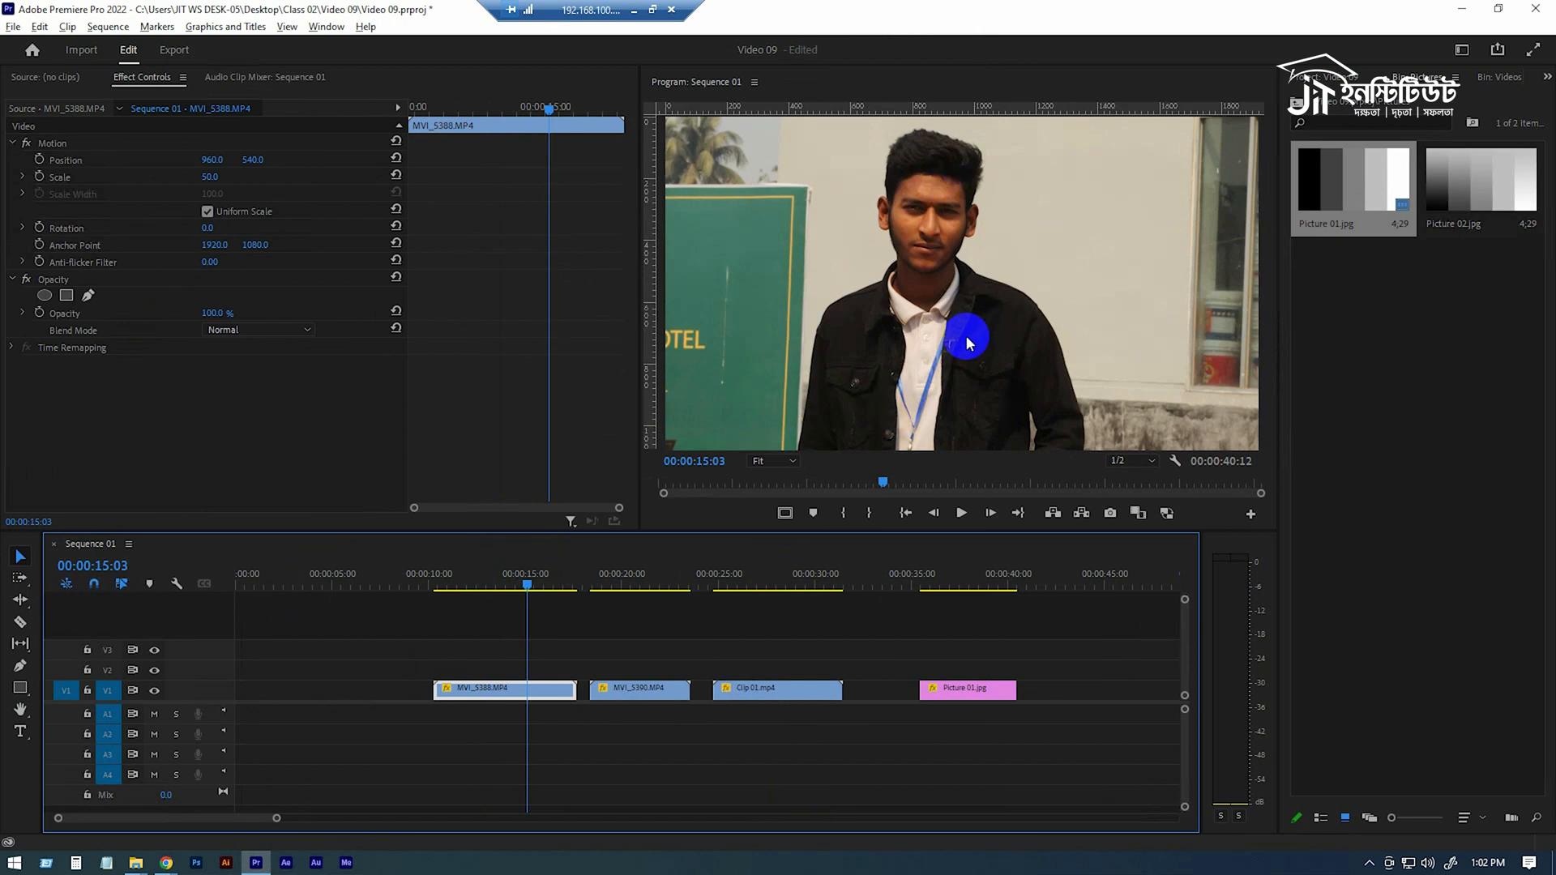
# Scrub through the clips on the timeline to preview them
pyautogui.click(643, 577)
pyautogui.moveTo(644, 580); pyautogui.dragTo(641, 578)
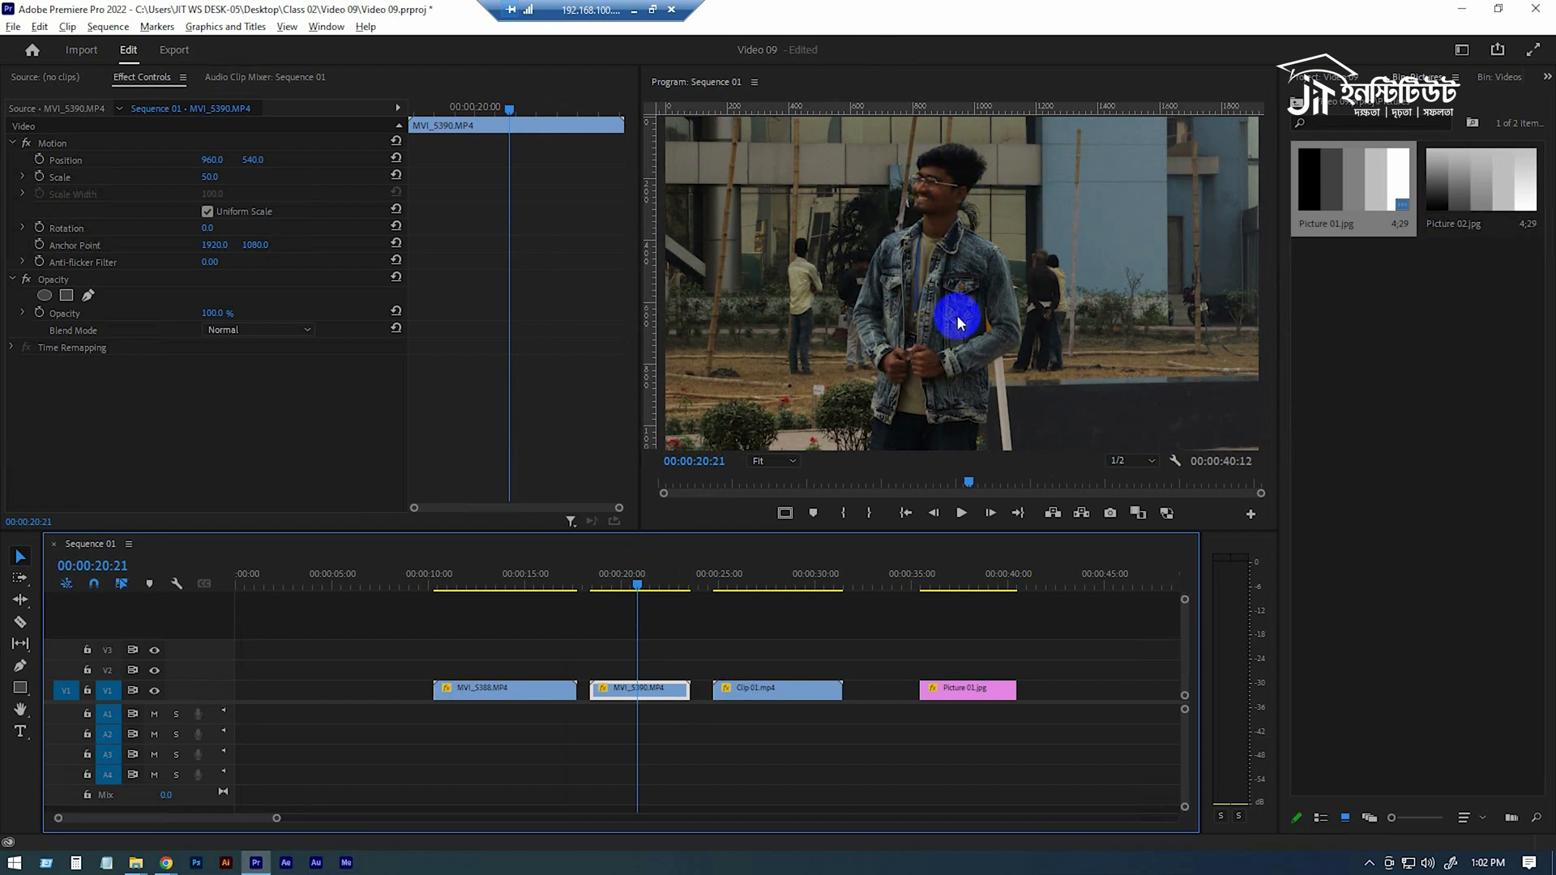
pyautogui.click(763, 573)
pyautogui.moveTo(764, 571)
pyautogui.mouseDown()
pyautogui.moveTo(737, 584)
pyautogui.moveTo(782, 591)
pyautogui.mouseUp()
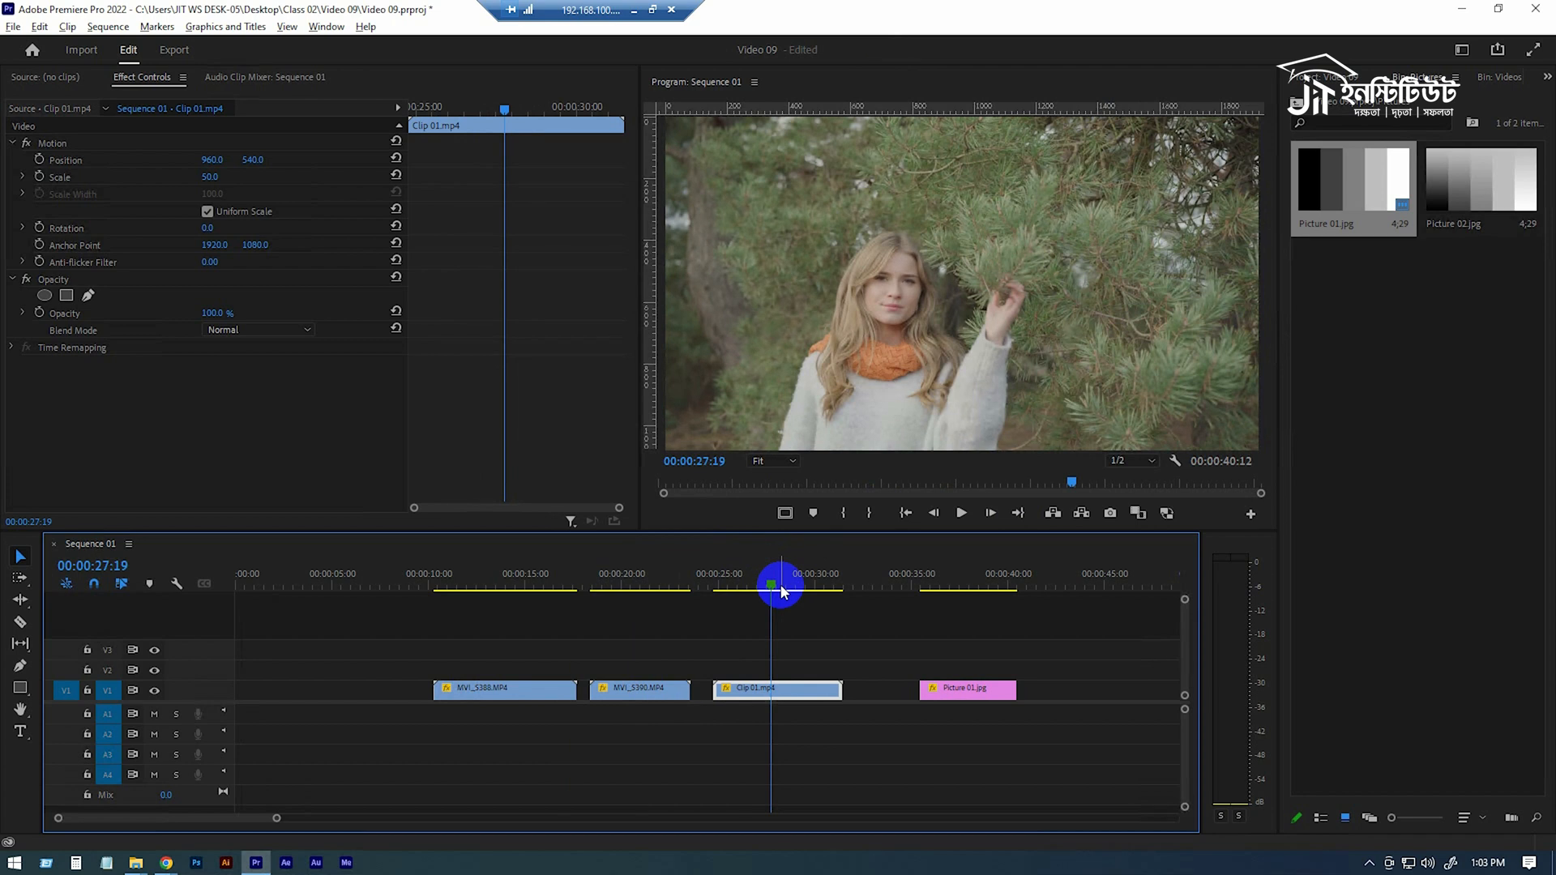
pyautogui.click(481, 584)
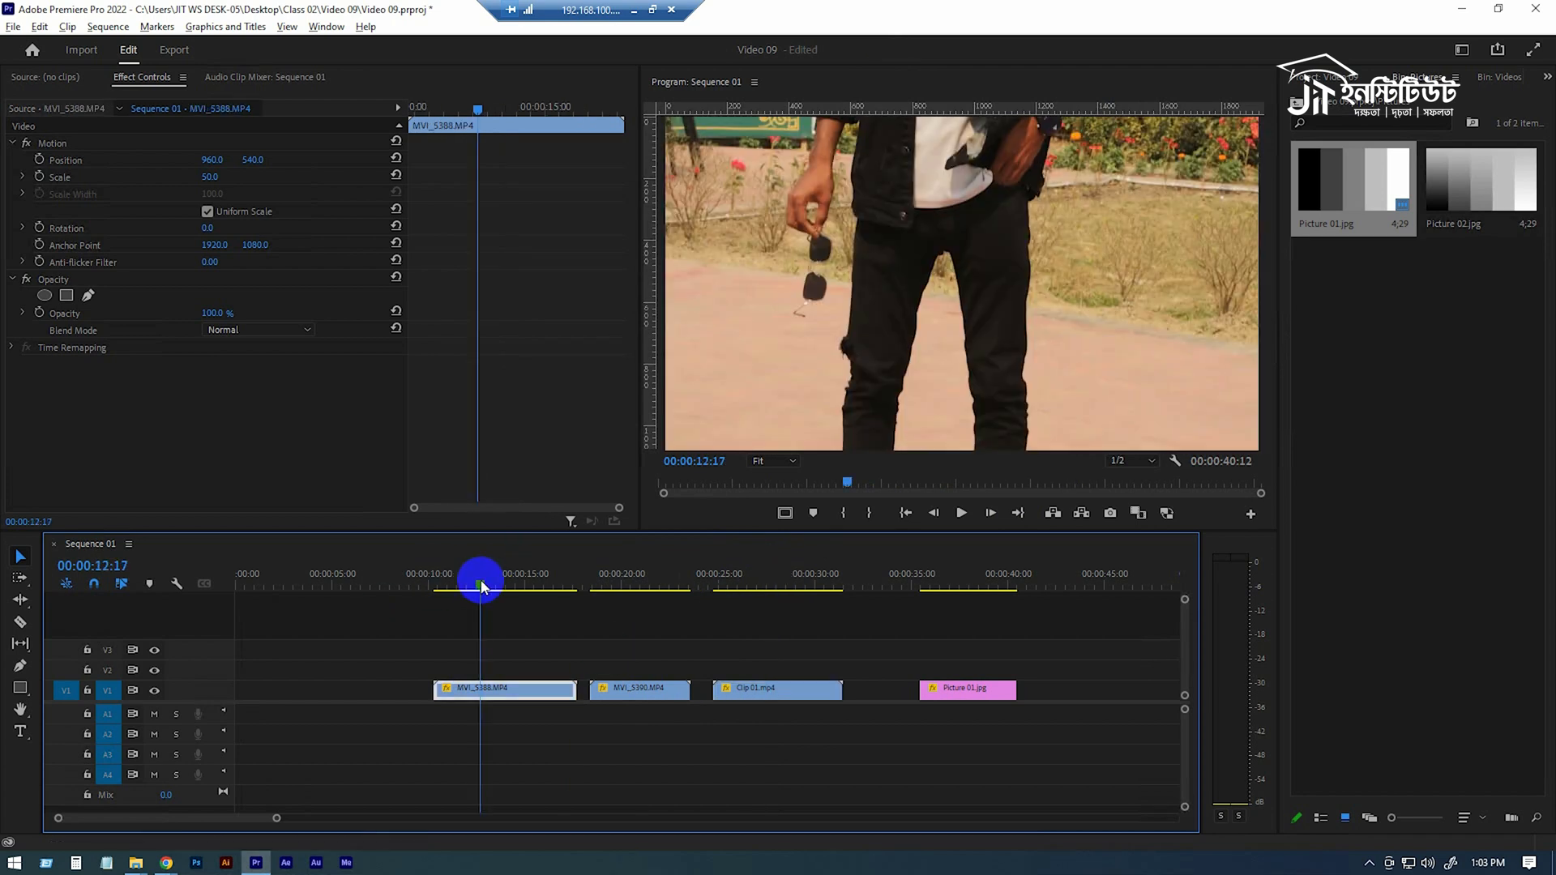
pyautogui.moveTo(481, 583); pyautogui.dragTo(468, 583)
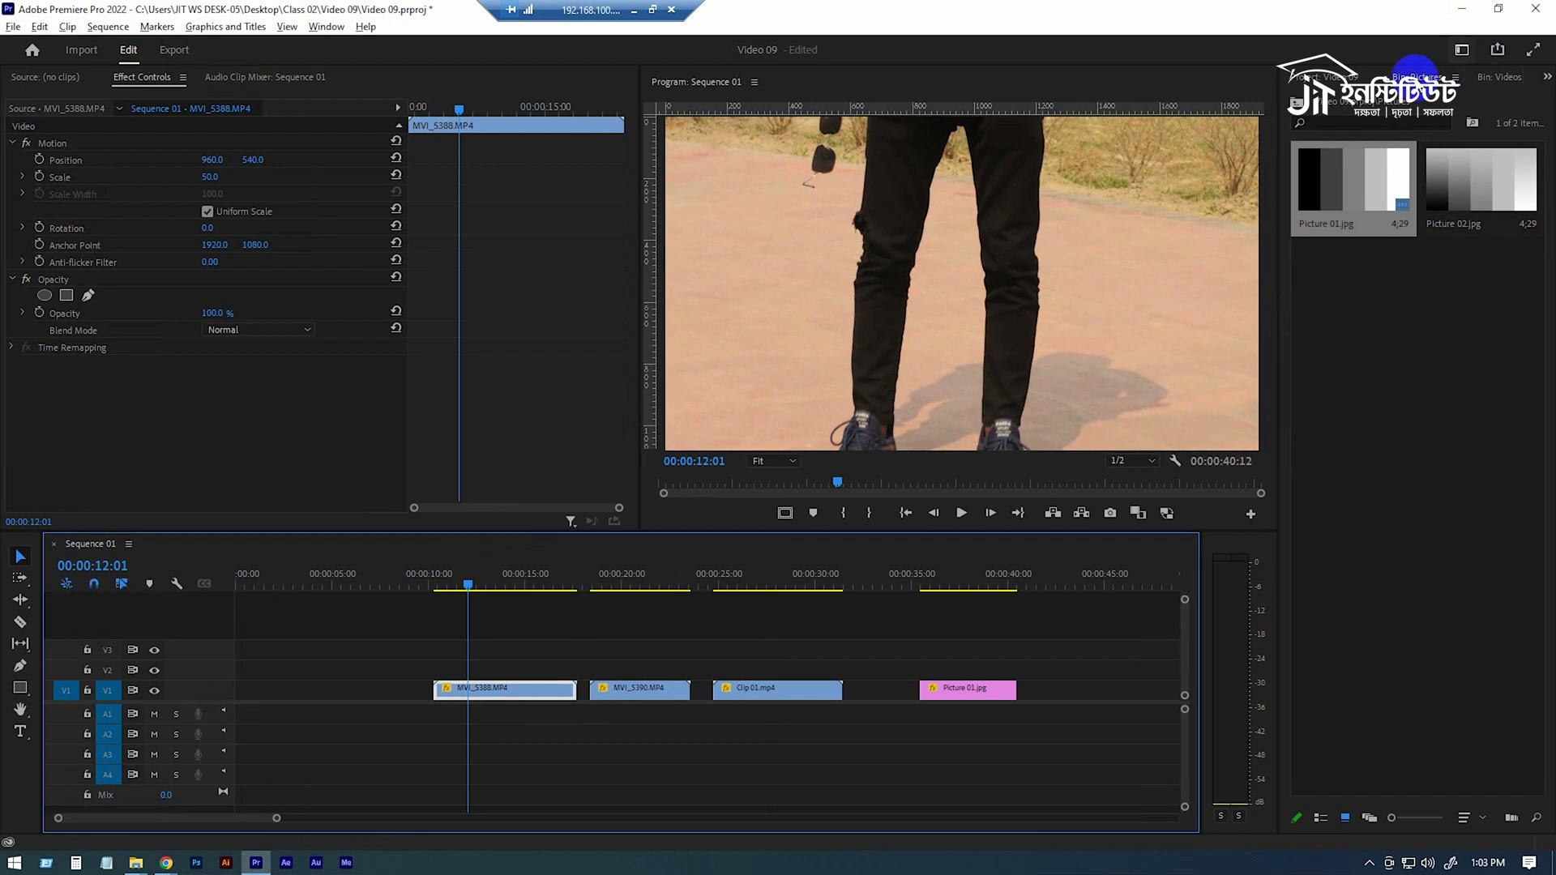
# Open the Lumetri Color panel
pyautogui.click(326, 26)
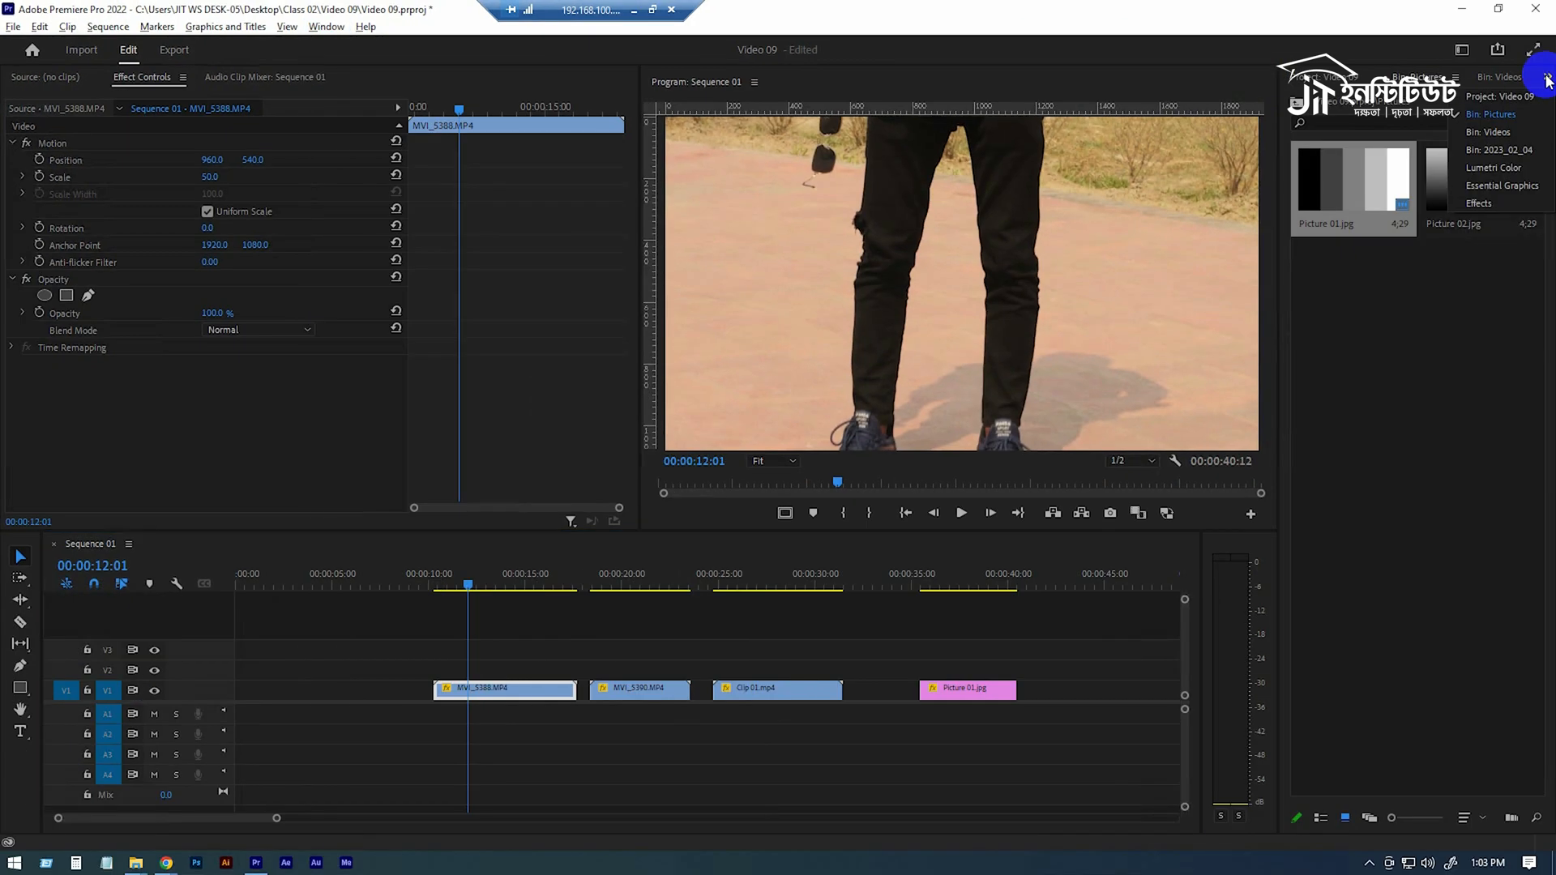
pyautogui.click(1547, 76)
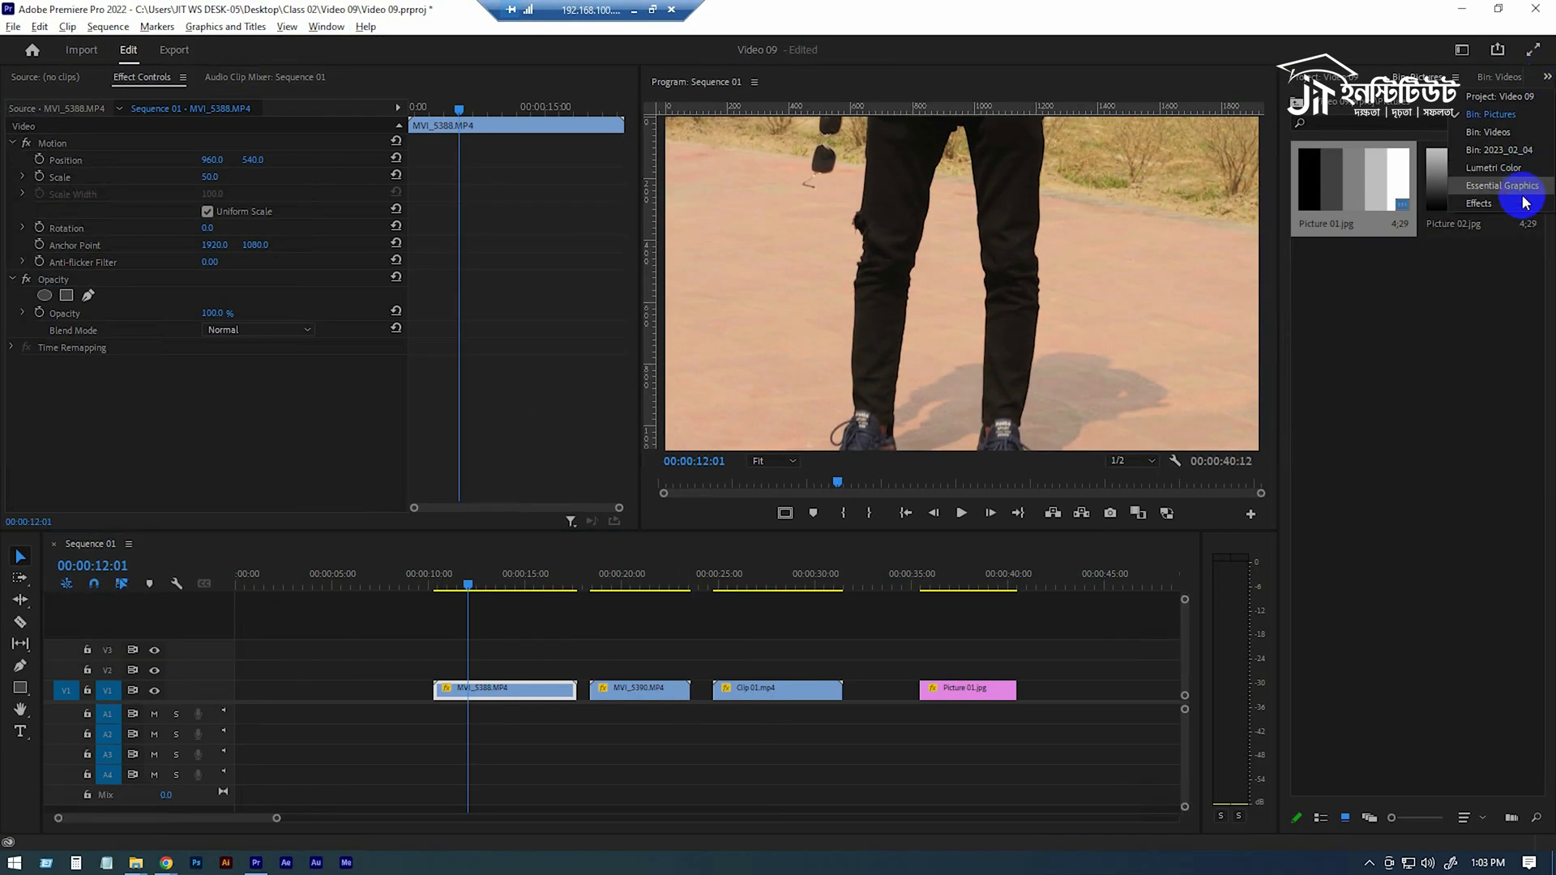
pyautogui.click(1494, 168)
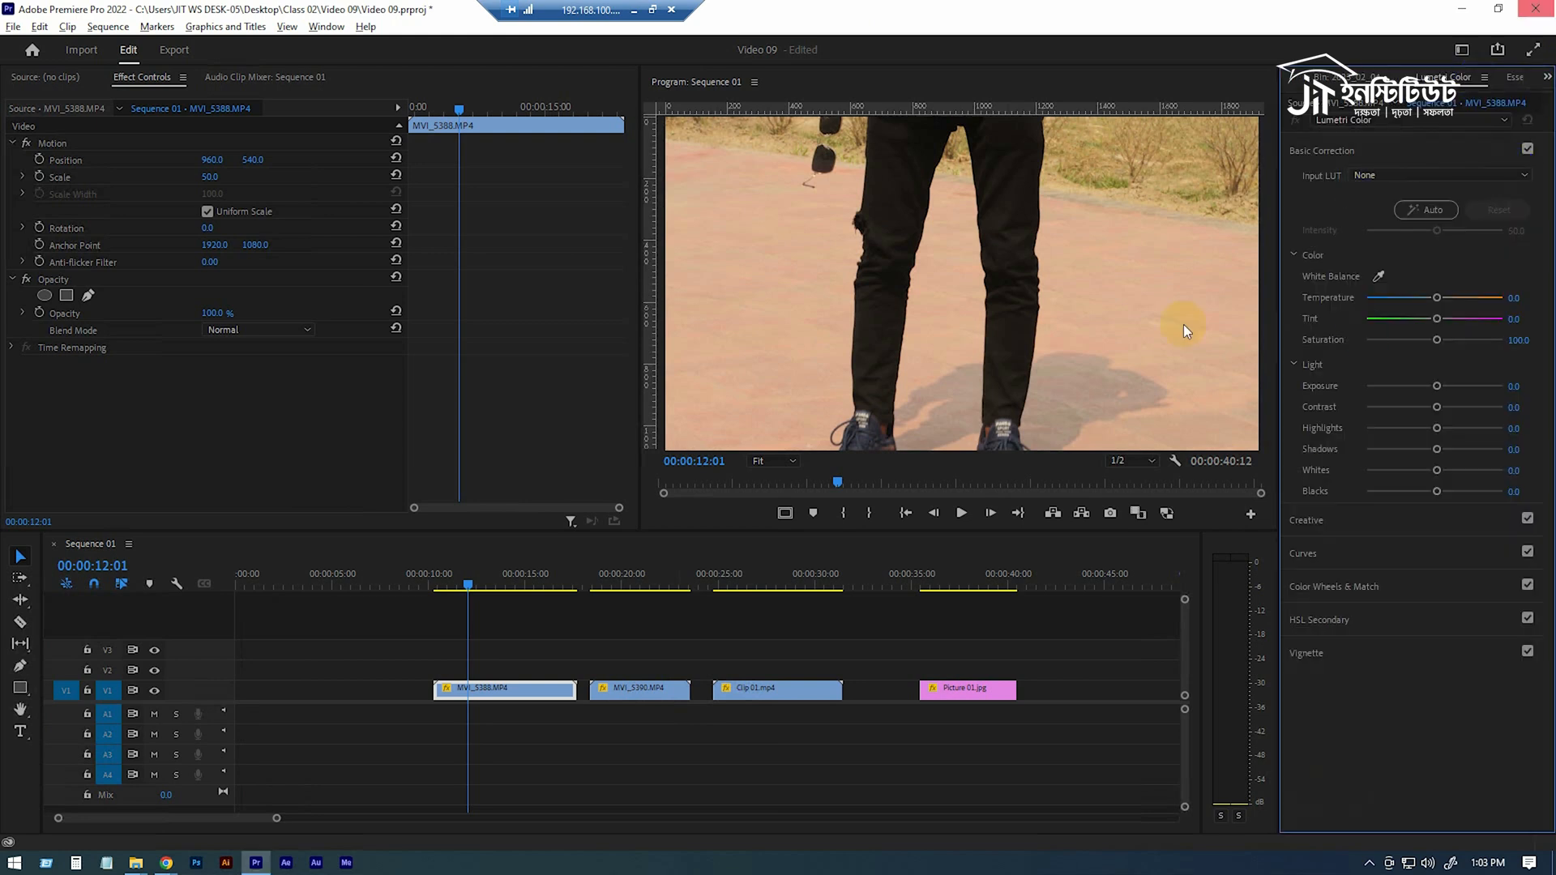
# Collapse and expand the Lumetri Color sections to examine their options
pyautogui.click(327, 26)
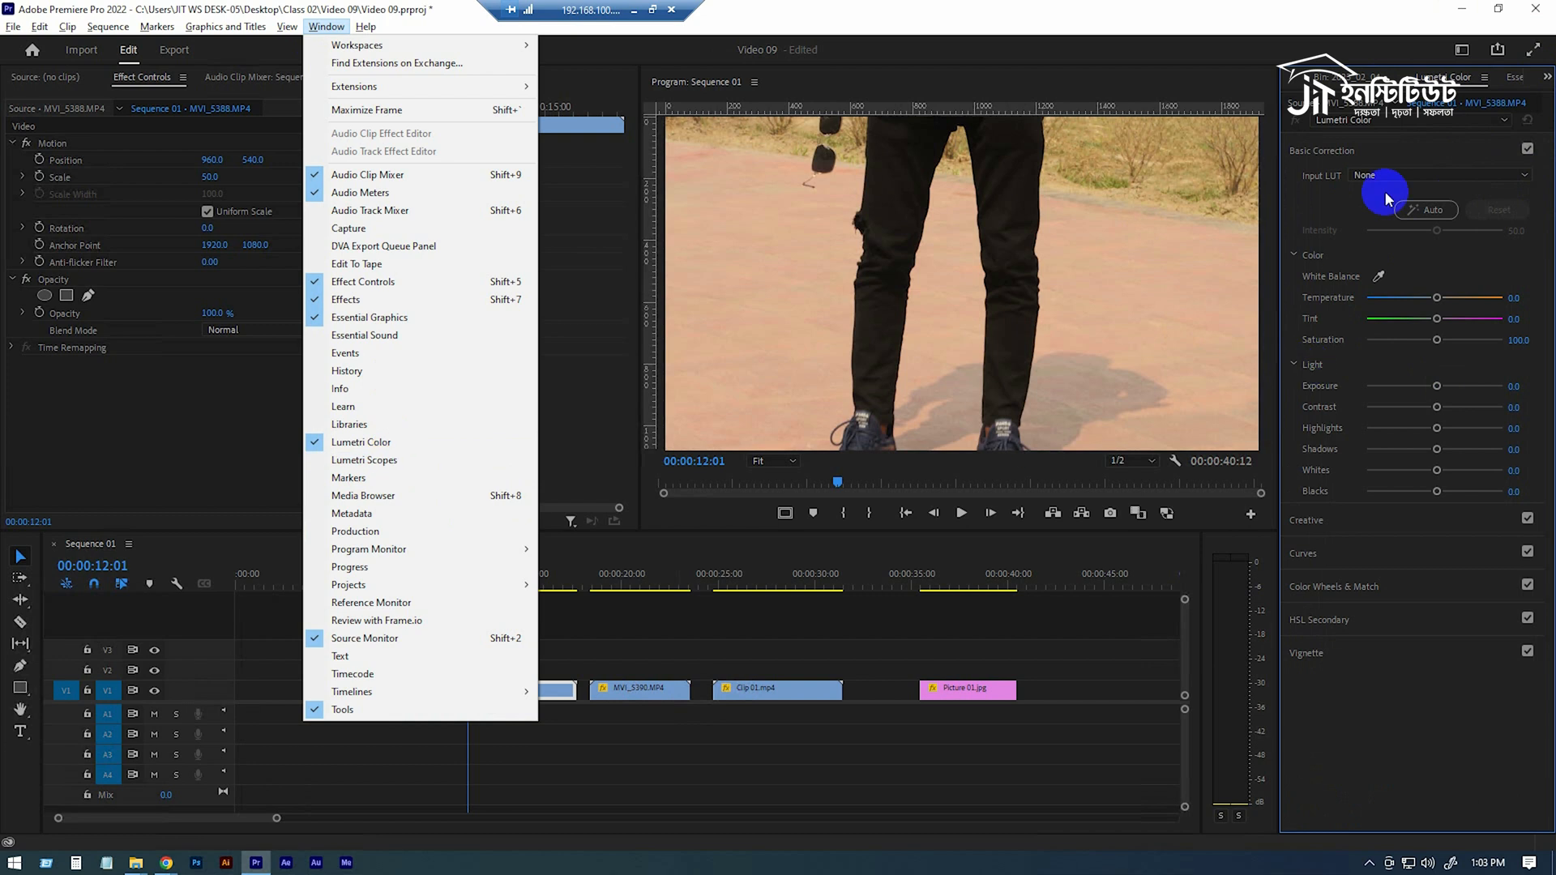
pyautogui.click(1407, 150)
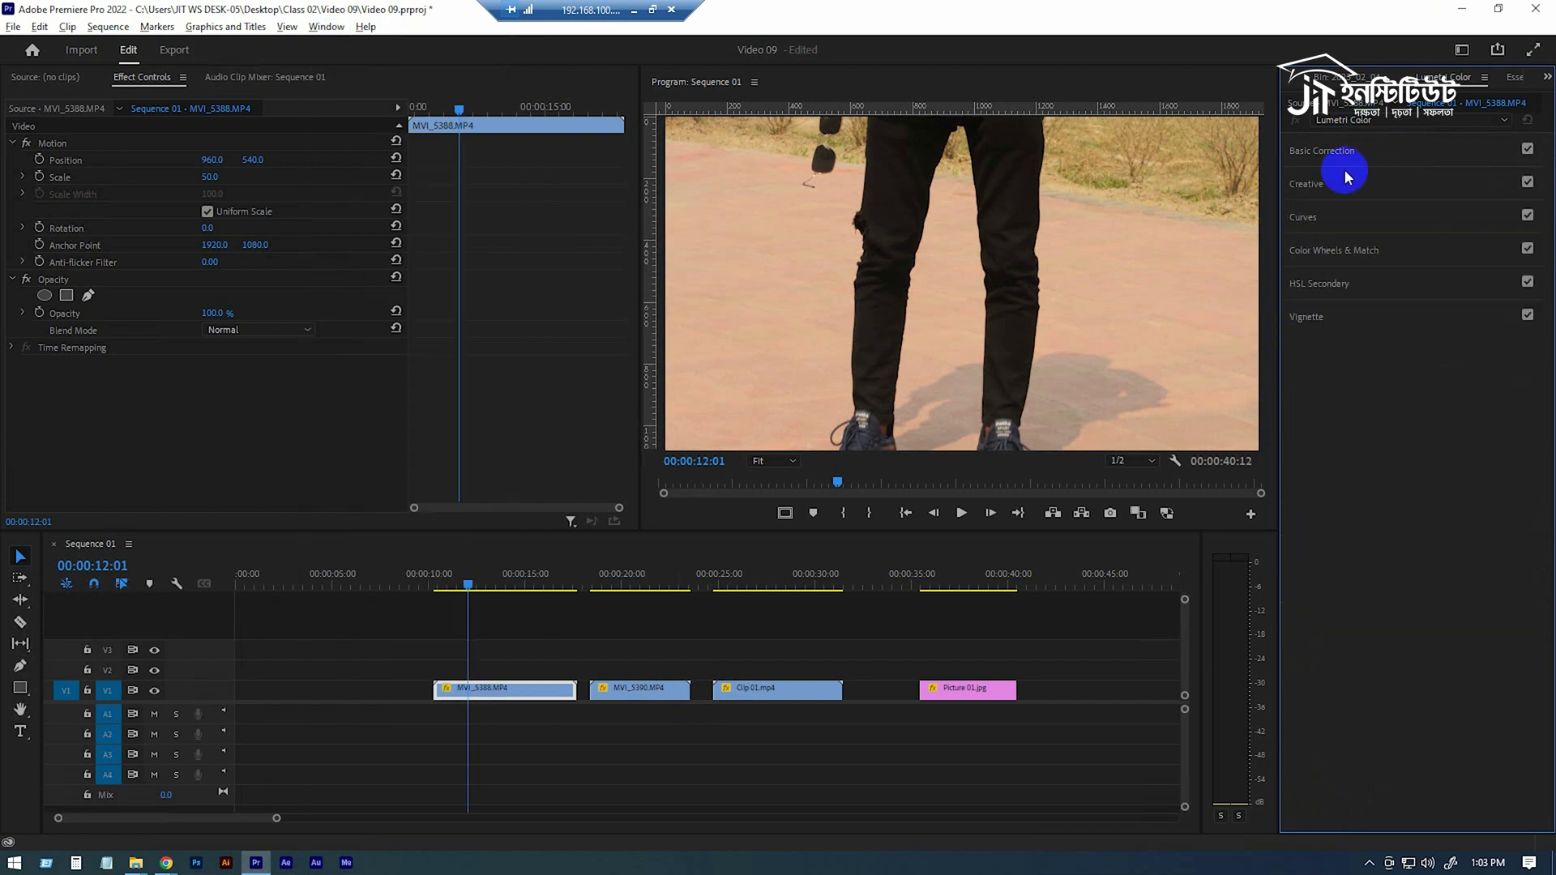
pyautogui.click(1416, 185)
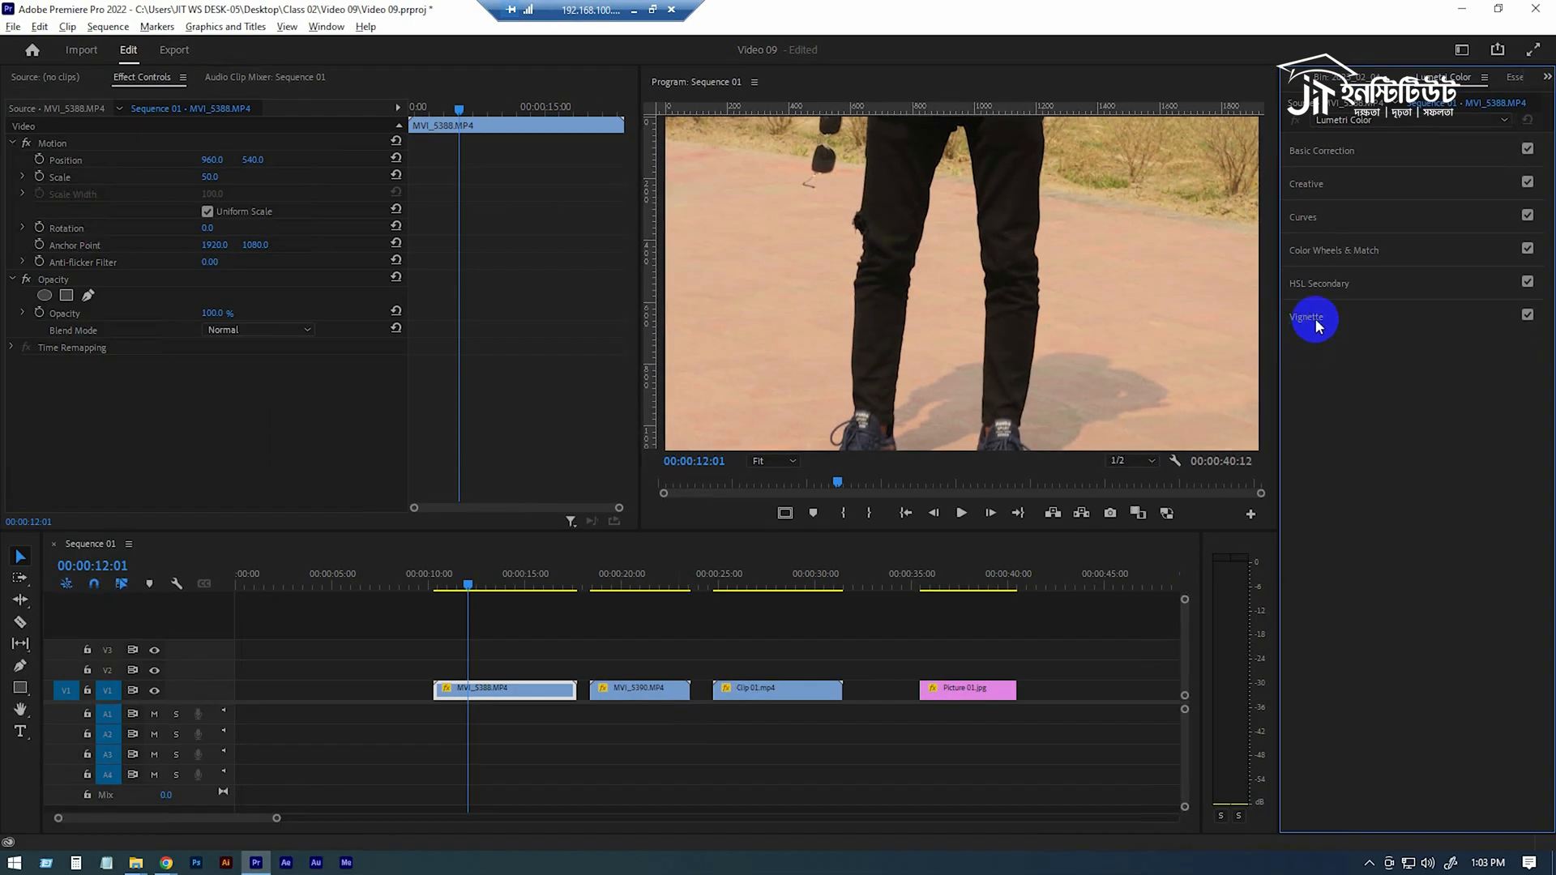
pyautogui.click(1320, 152)
pyautogui.click(1369, 153)
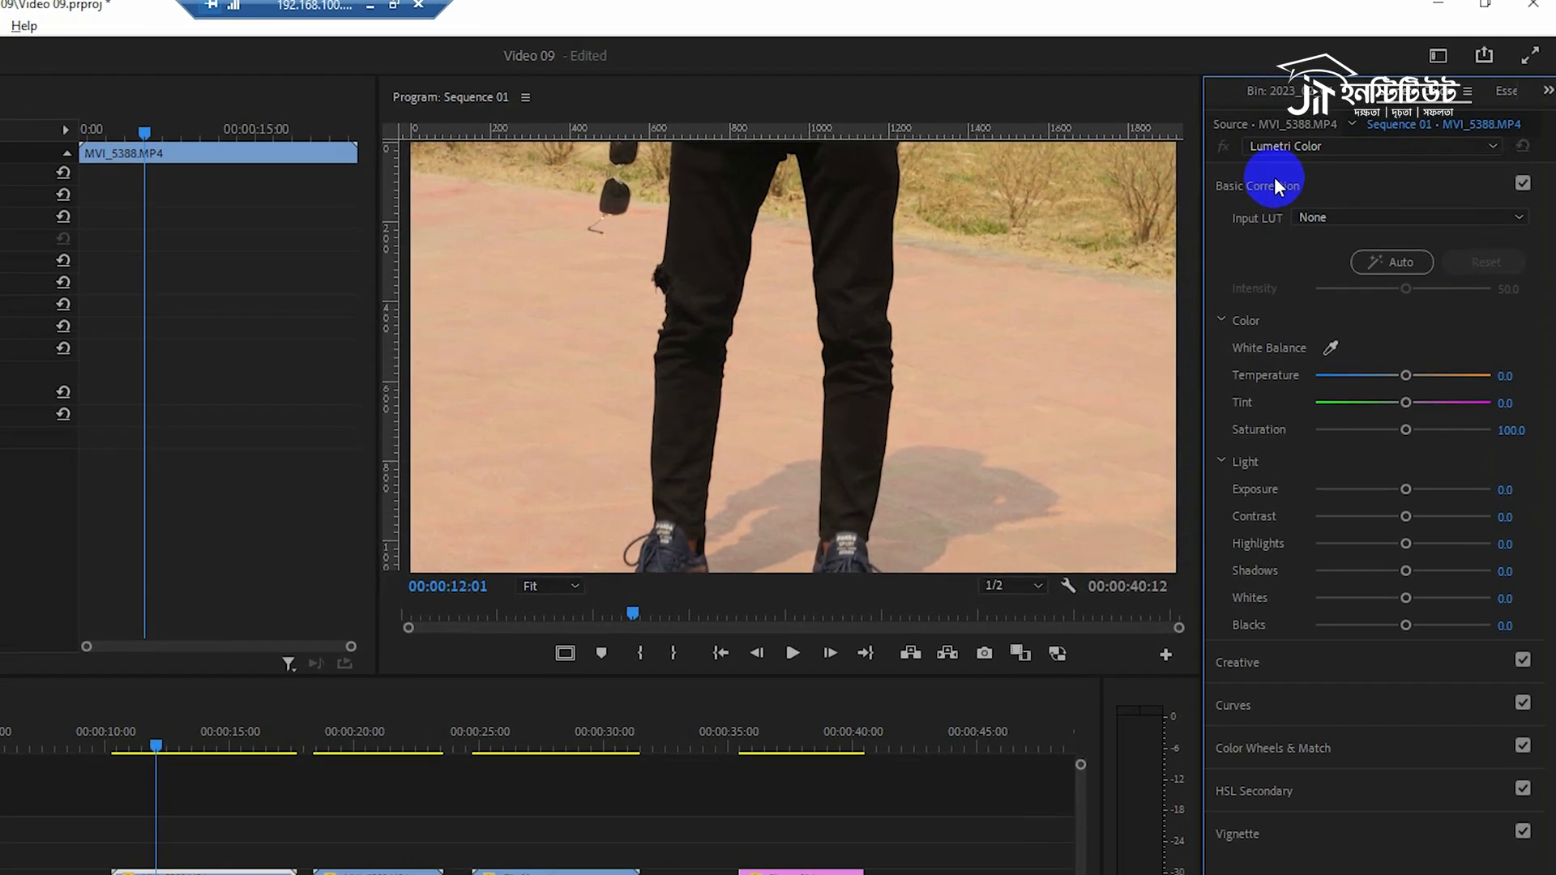
pyautogui.click(1260, 186)
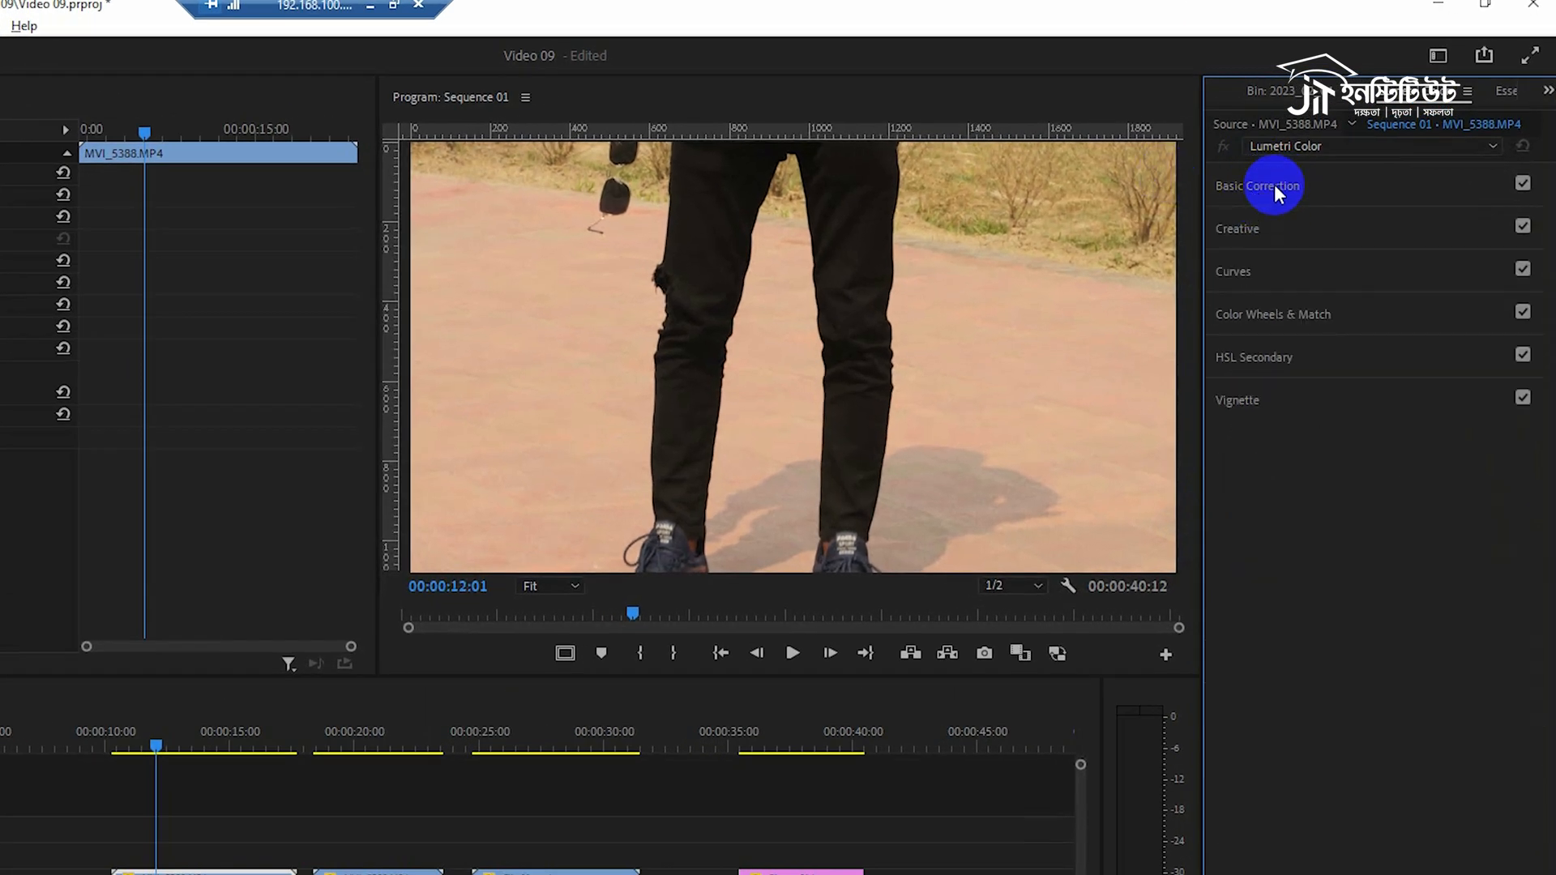
pyautogui.click(1274, 184)
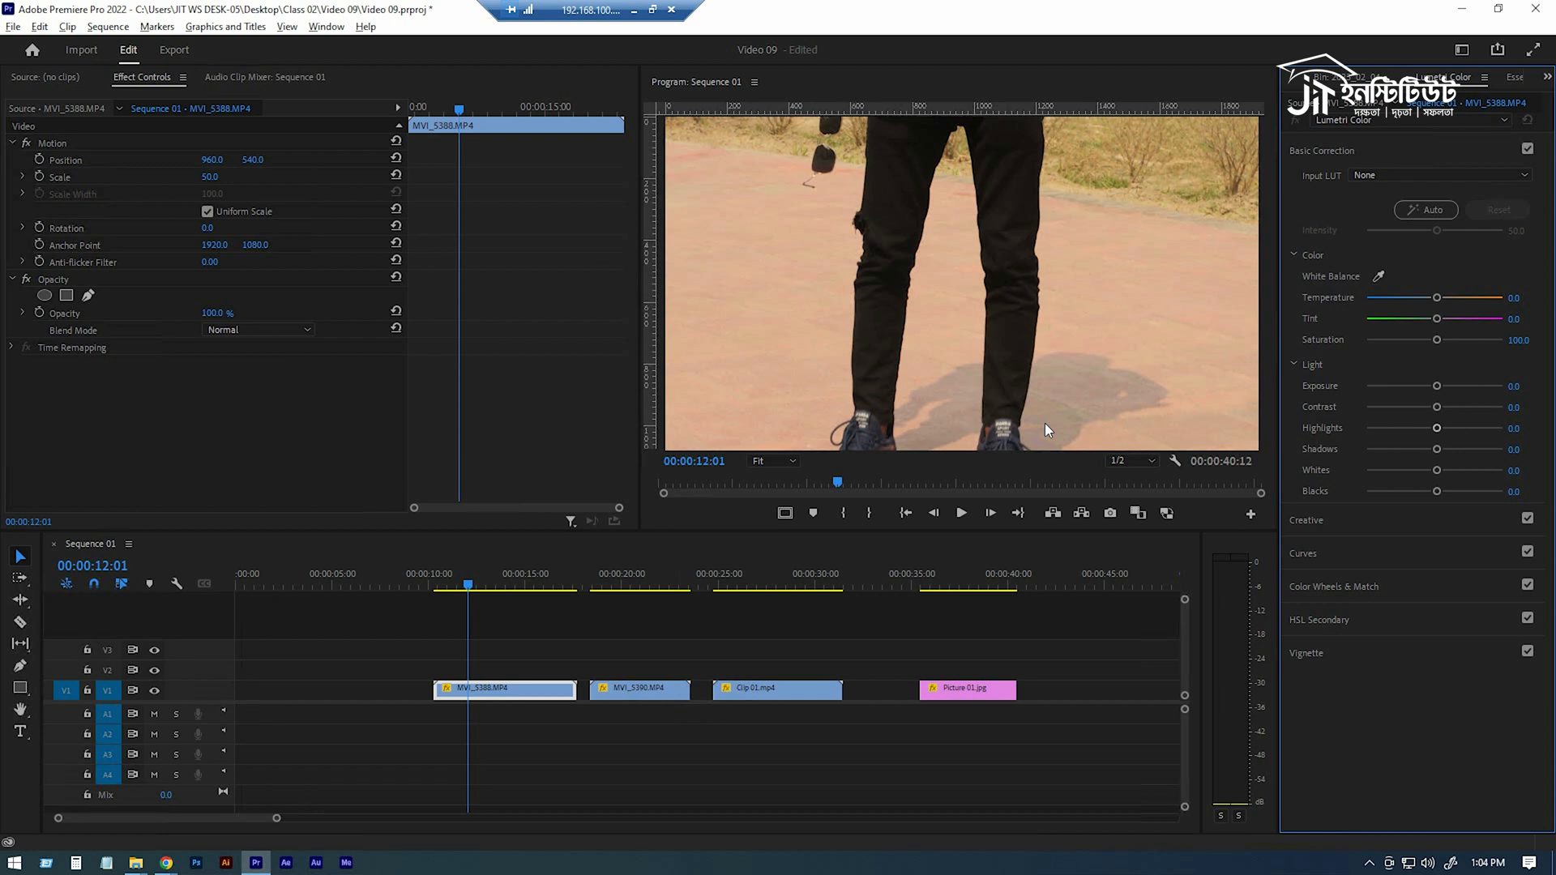
# Experiment with the Temperature slider on MVI_5388, ending at -5.3
pyautogui.click(522, 581)
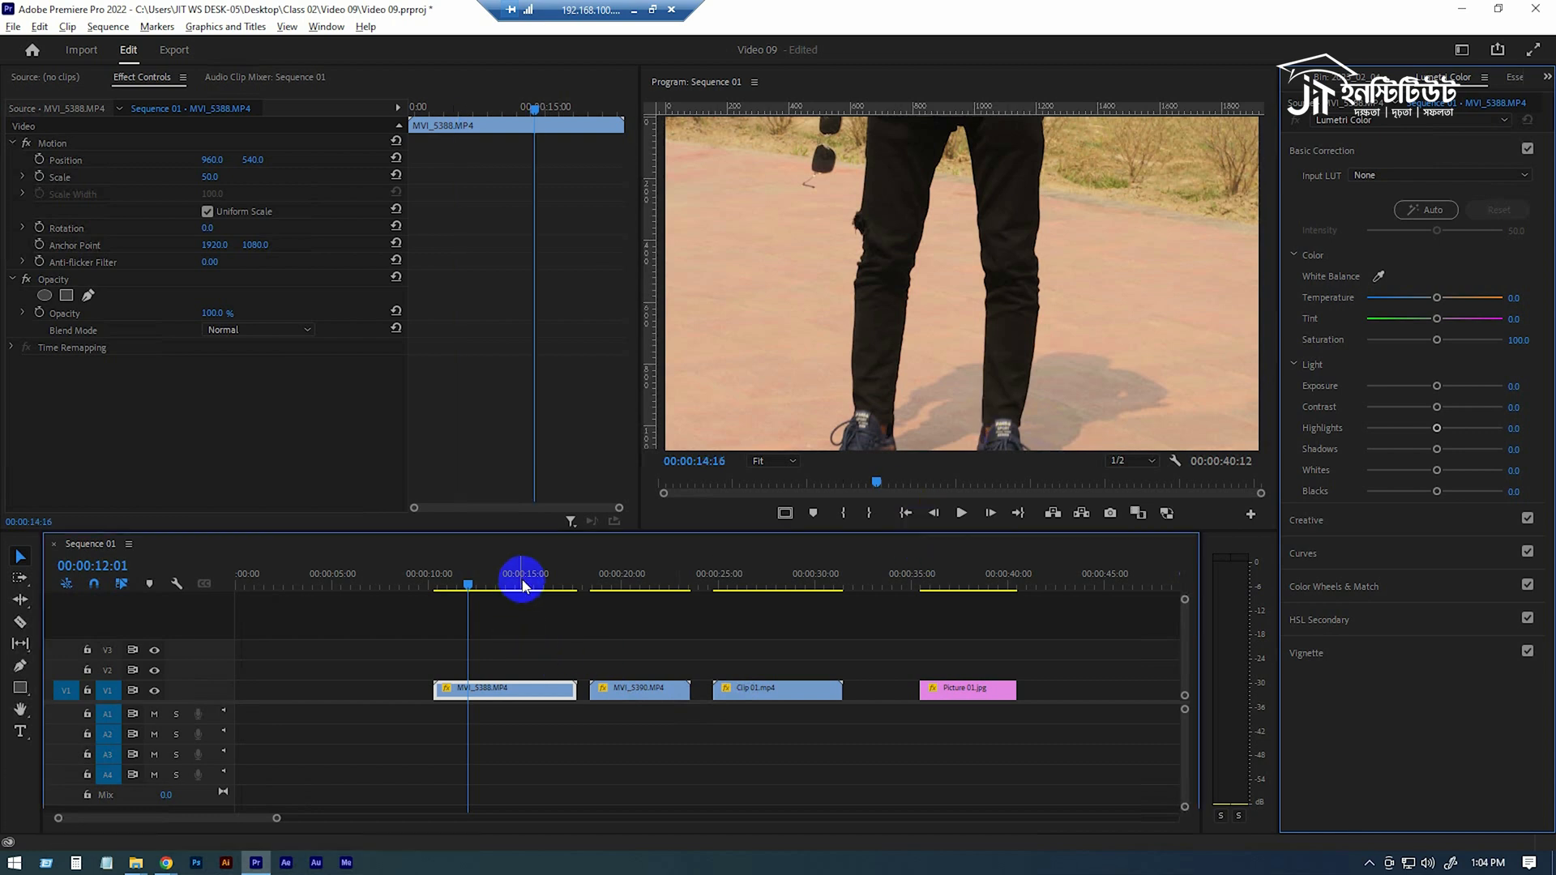
pyautogui.moveTo(1436, 304); pyautogui.dragTo(1500, 306)
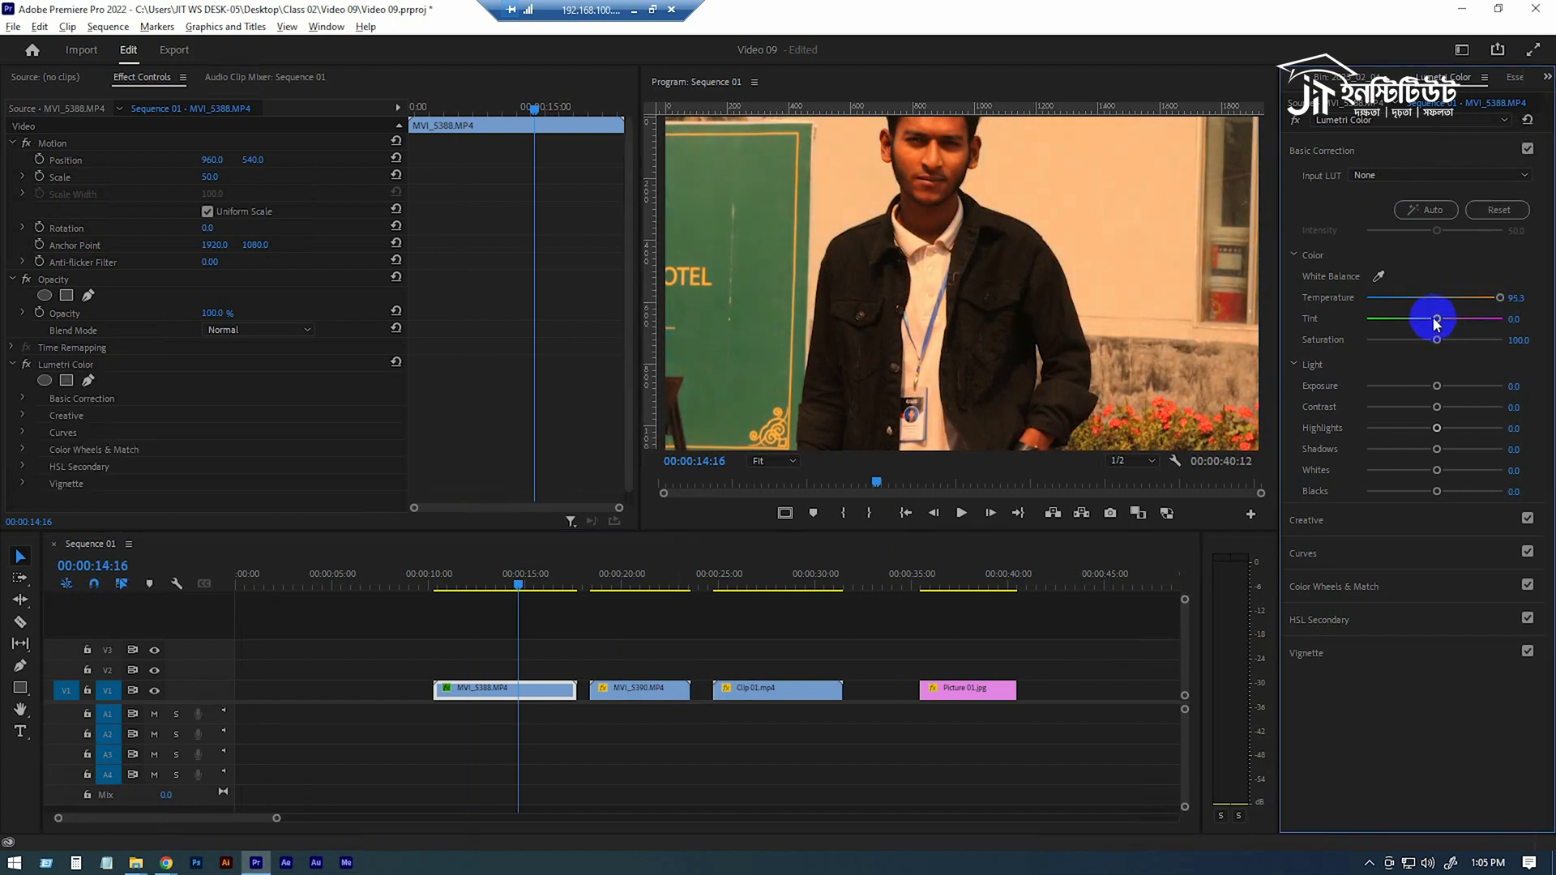
pyautogui.moveTo(1413, 297); pyautogui.dragTo(1341, 305)
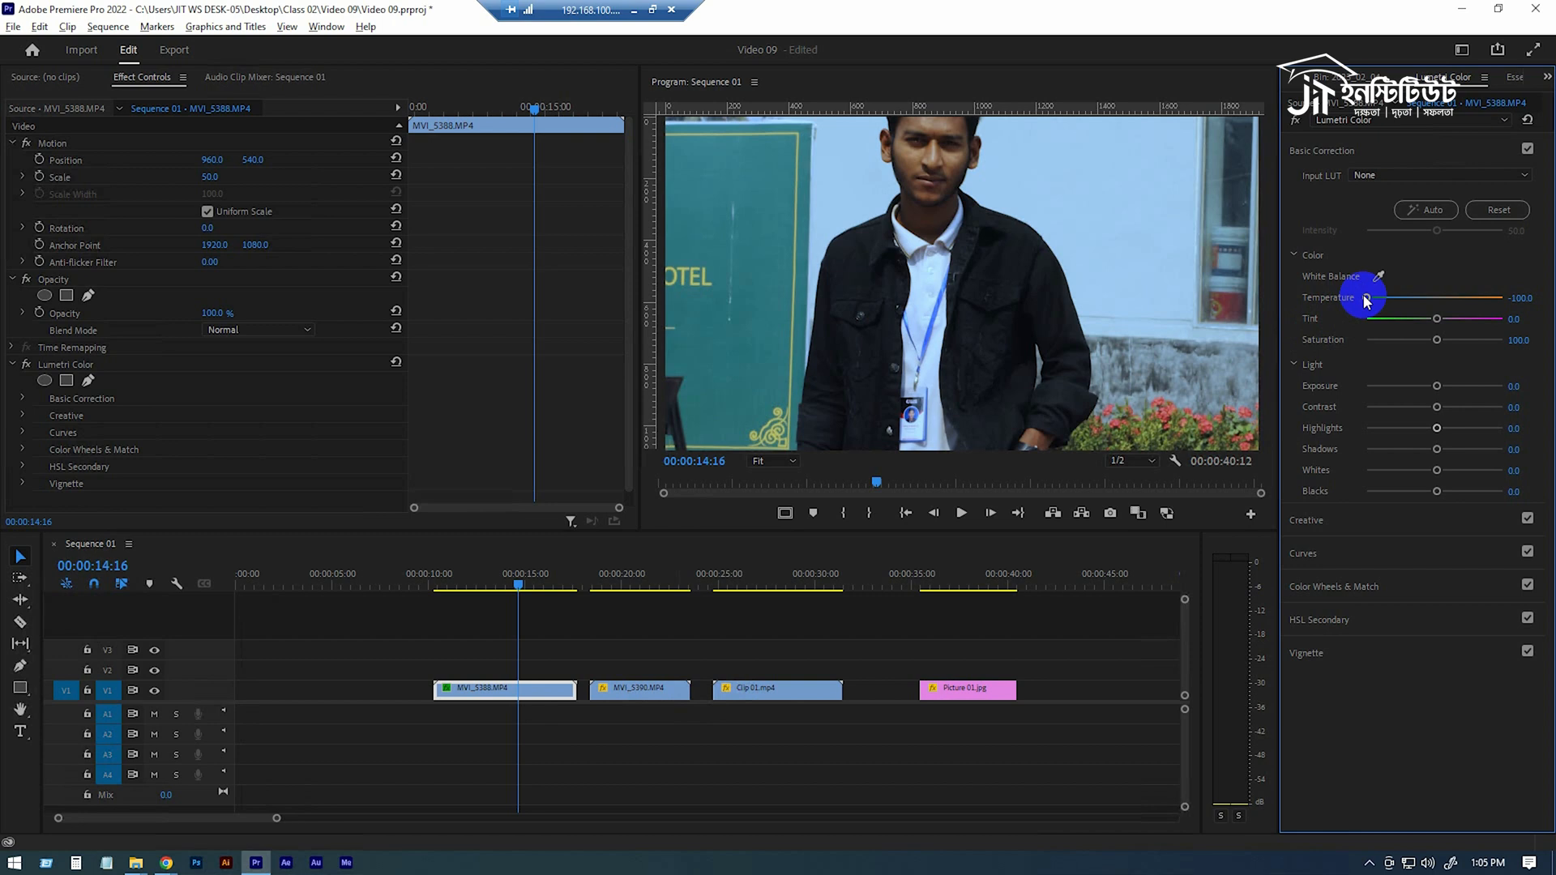
pyautogui.moveTo(1367, 299); pyautogui.dragTo(1430, 298)
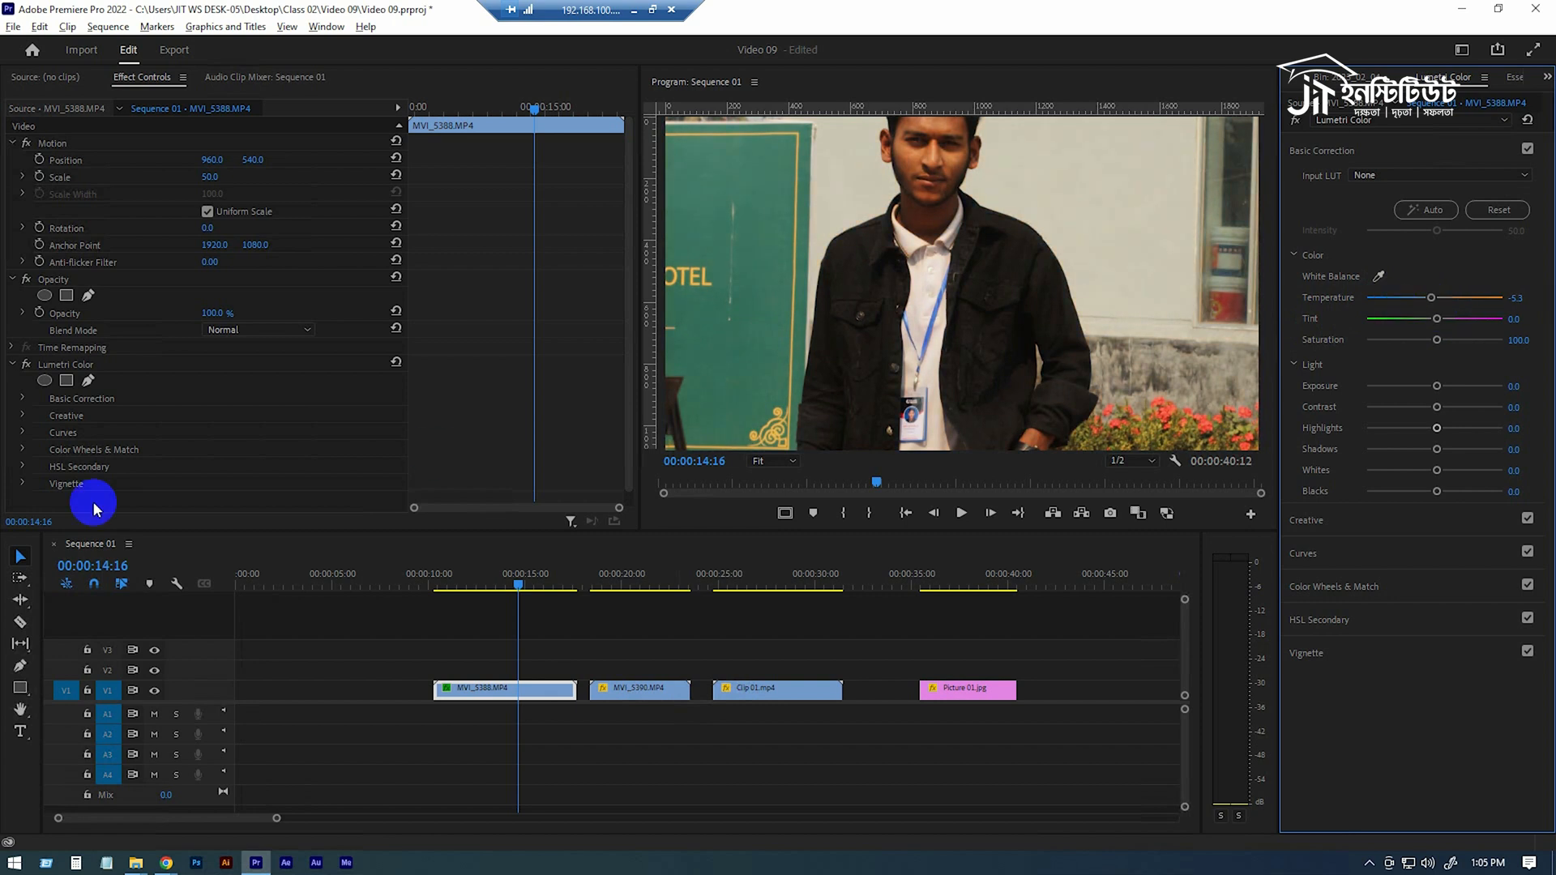
# Expand Lumetri Color's Basic Correction in Effect Controls to view the Temperature setting
pyautogui.scroll(-1, 140, 397)
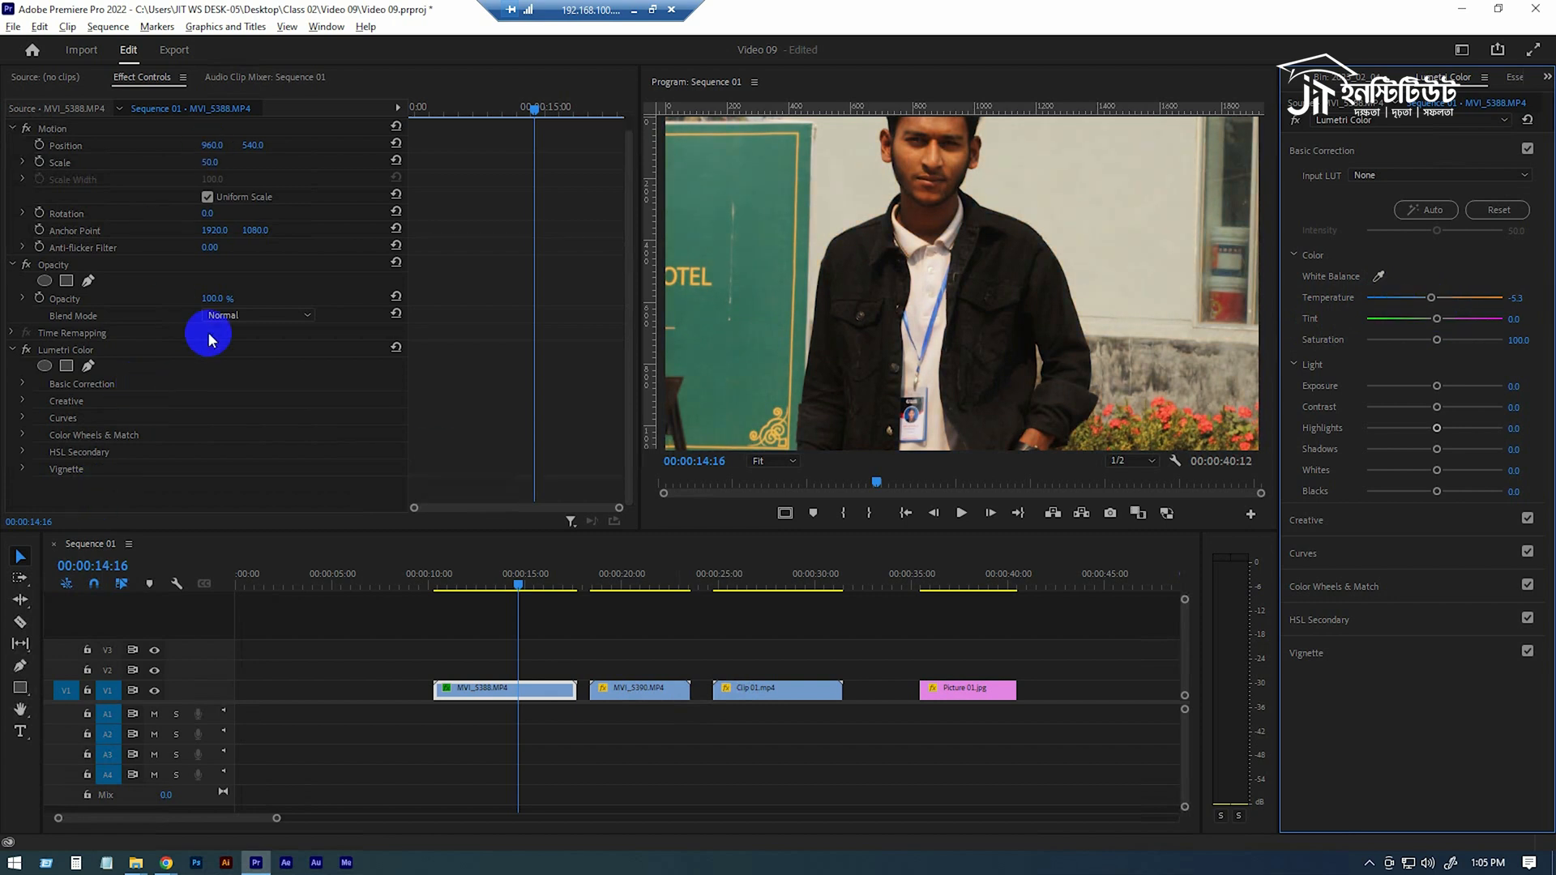
pyautogui.click(69, 349)
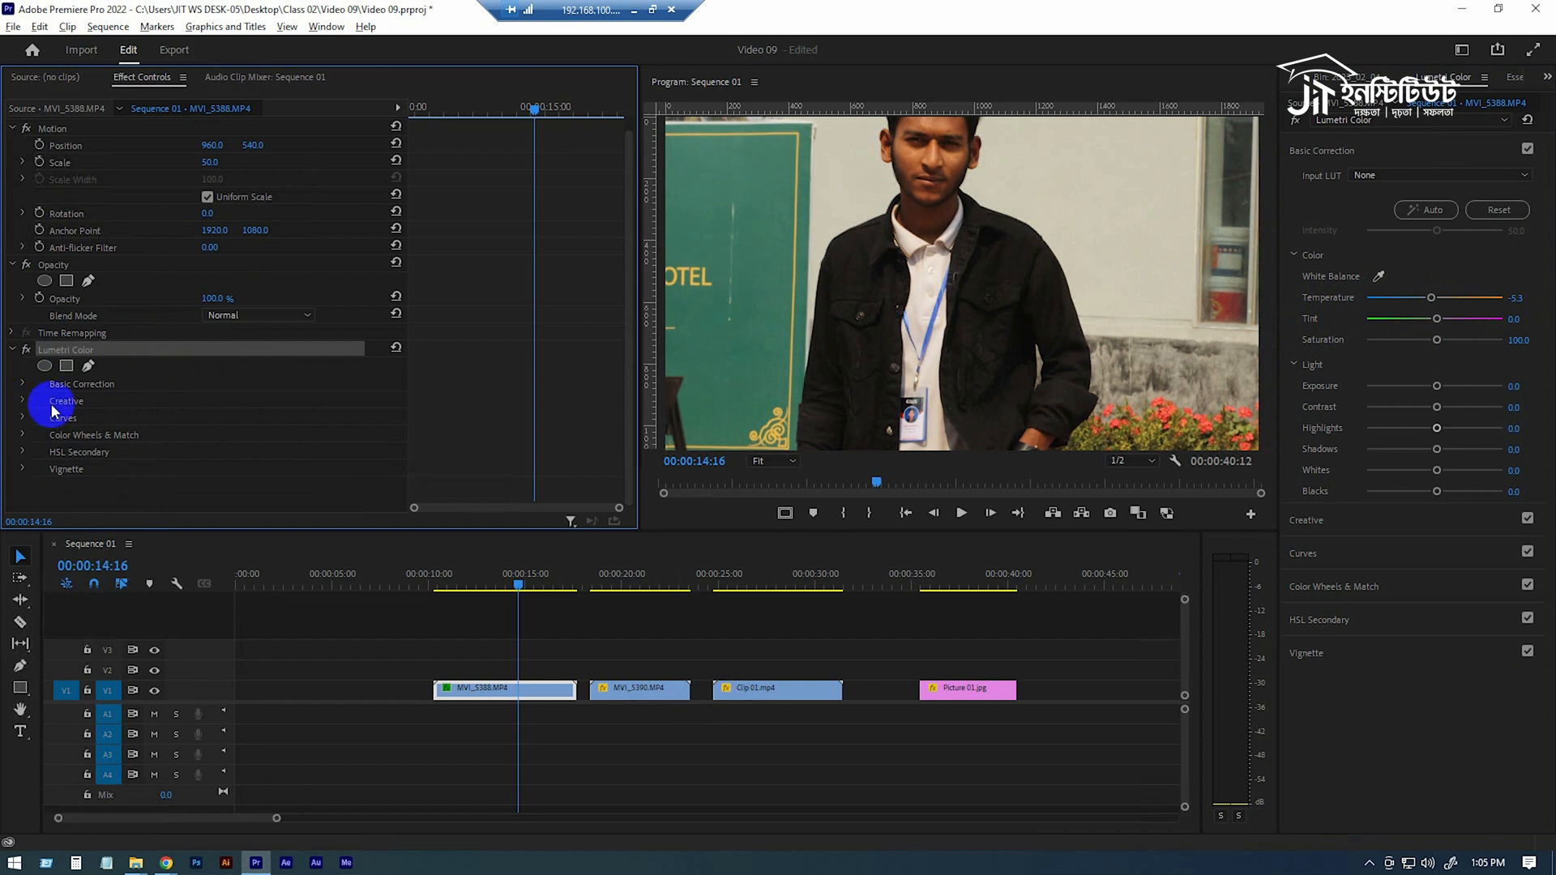
pyautogui.click(23, 385)
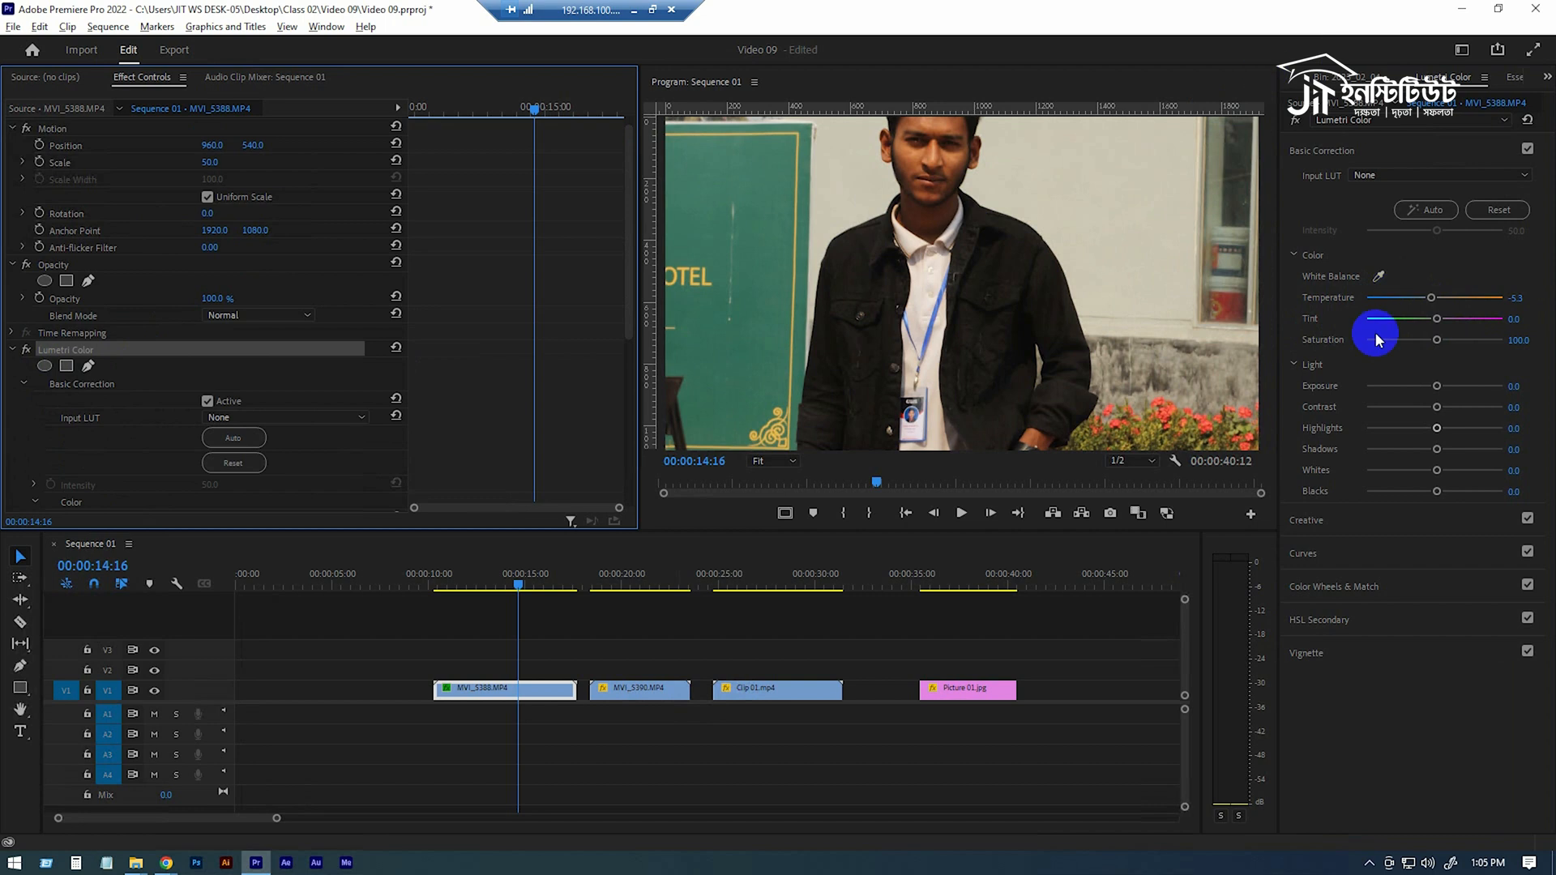
pyautogui.scroll(-3, 65, 432)
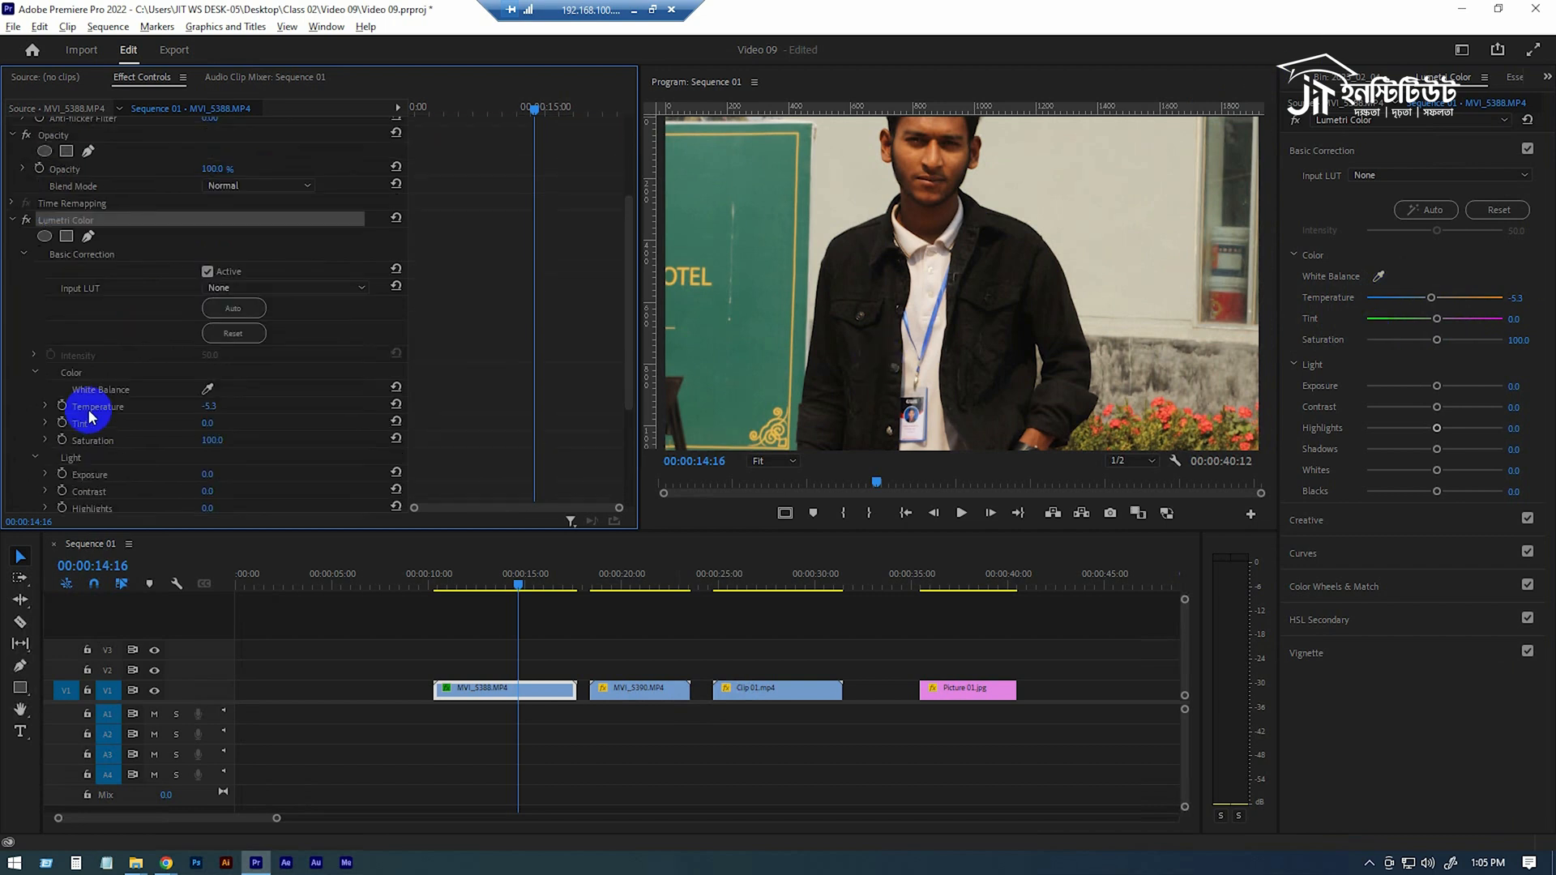
pyautogui.scroll(-2, 103, 417)
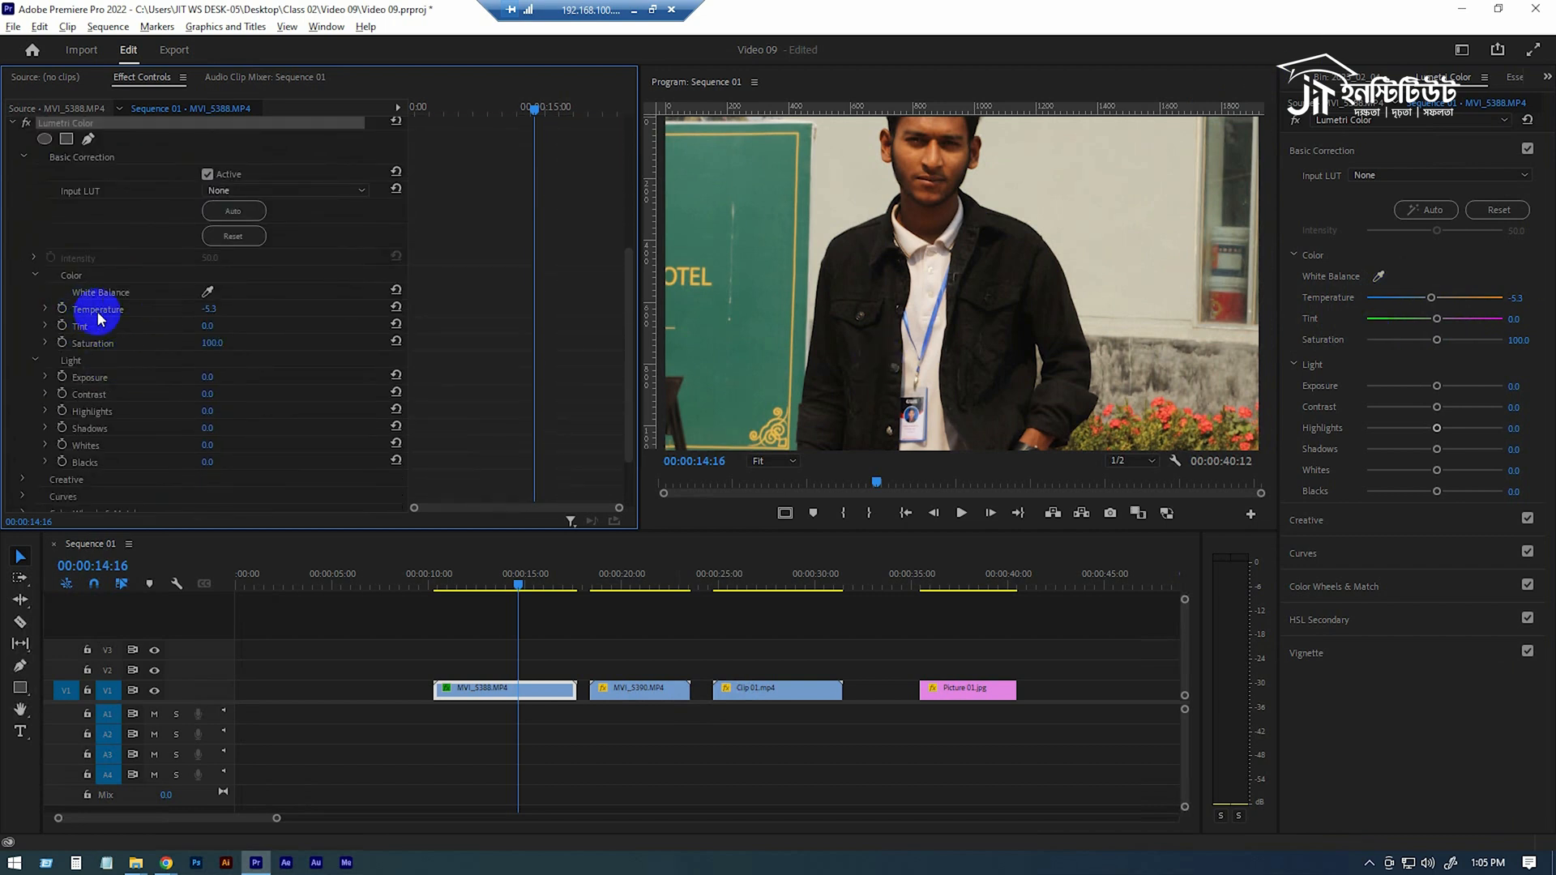
# Undo the Temperature changes on MVI_5388
pyautogui.moveTo(209, 309)
pyautogui.mouseDown()
pyautogui.moveTo(188, 319)
pyautogui.moveTo(233, 319)
pyautogui.mouseUp()
pyautogui.hotkey('ctrl', 'z')
pyautogui.hotkey('ctrl', 'z')
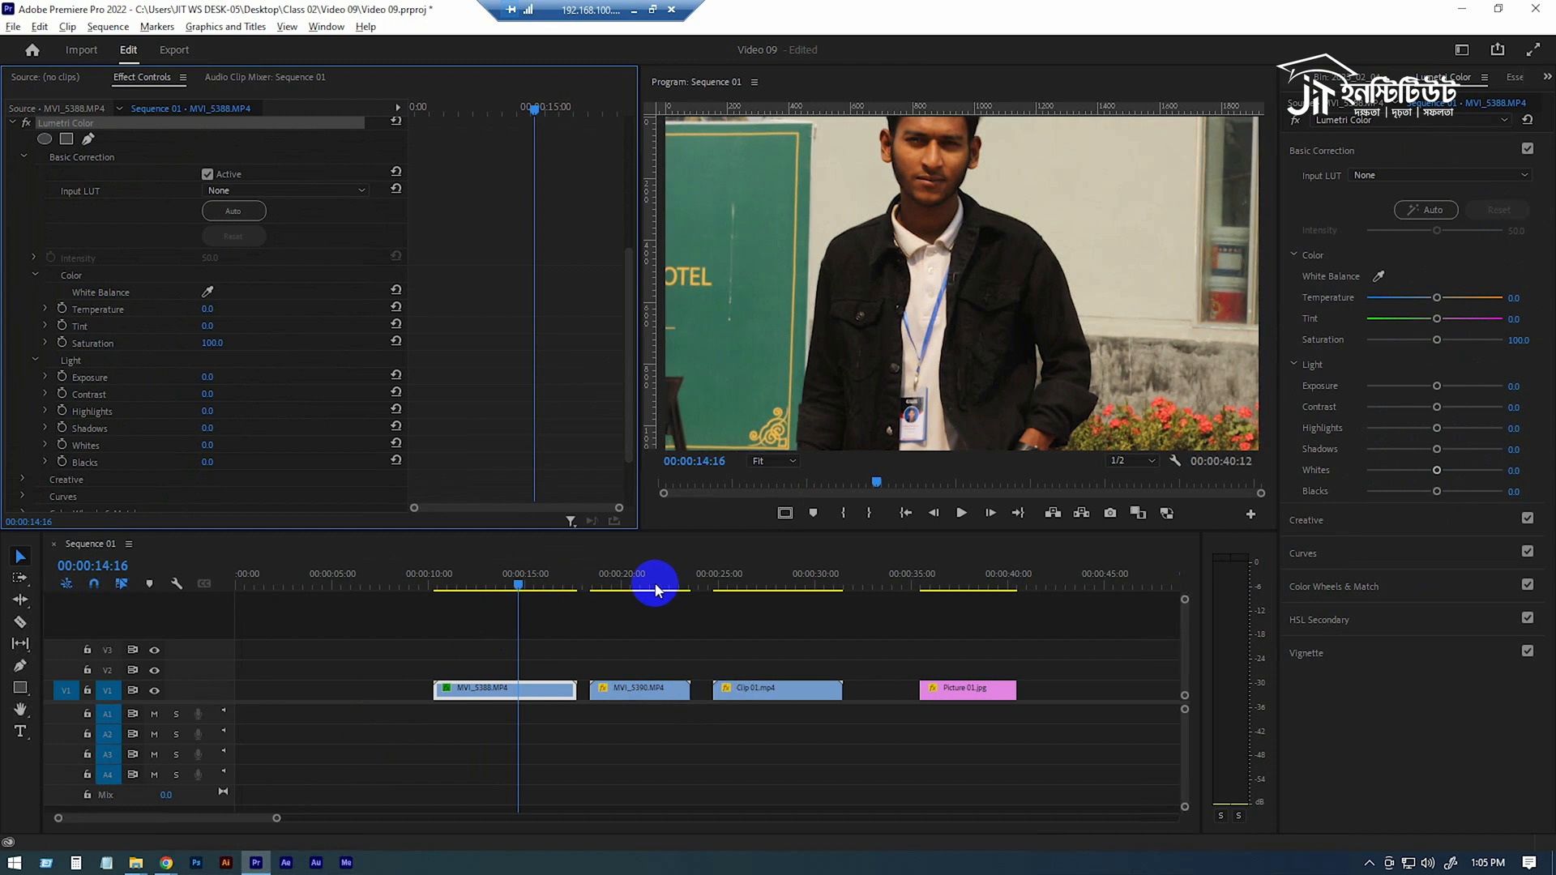
# Set the Tint of Clip 01.mp4 to 43.2
pyautogui.click(777, 572)
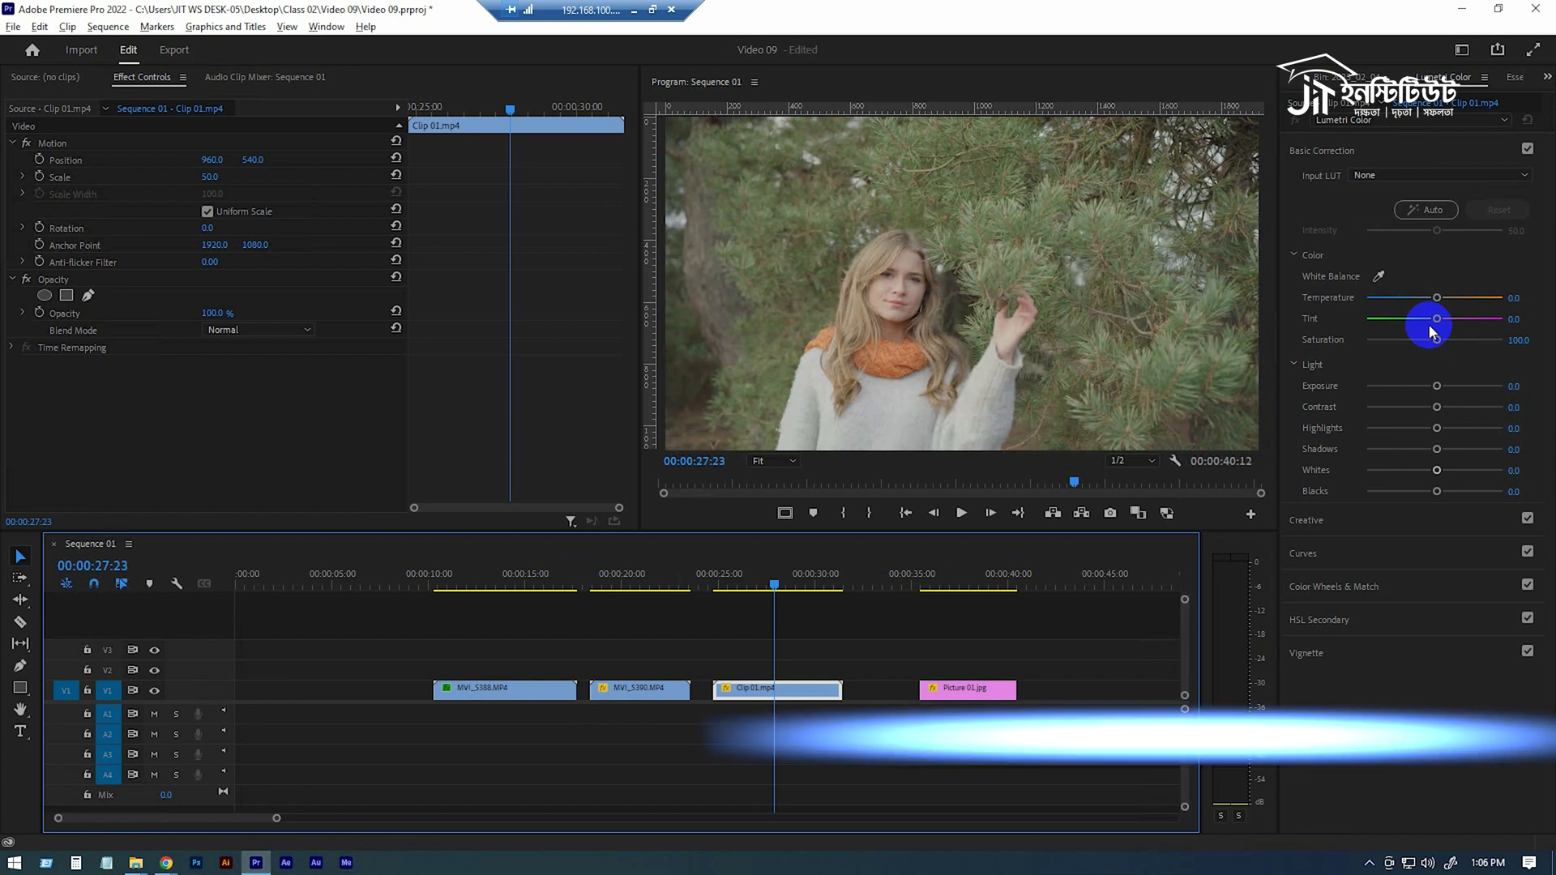
pyautogui.moveTo(1437, 322); pyautogui.dragTo(1527, 317)
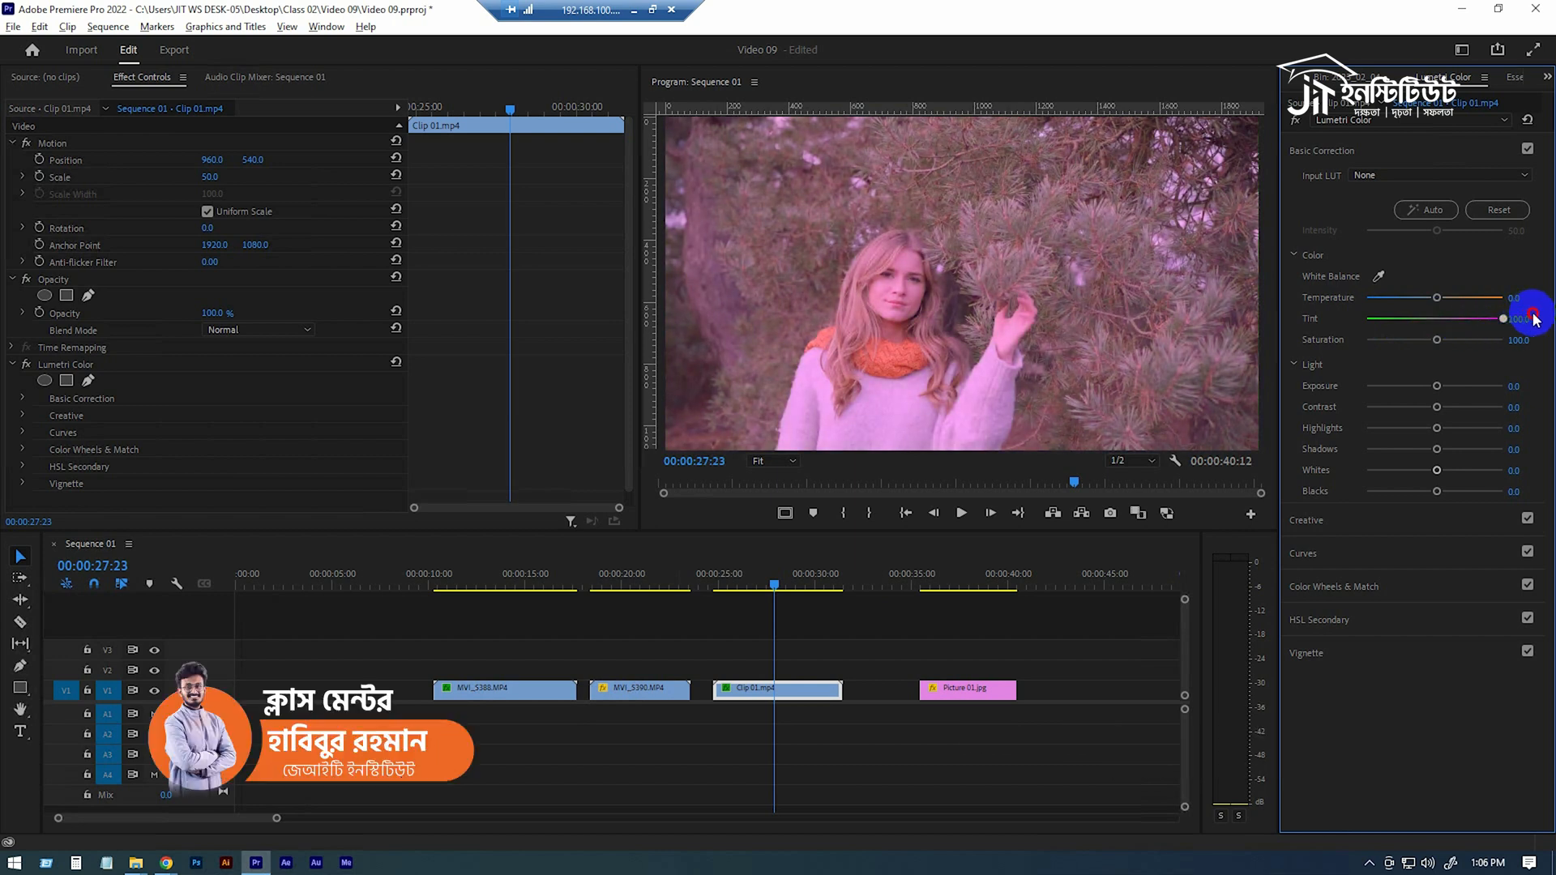
pyautogui.hotkey('ctrl', 'z')
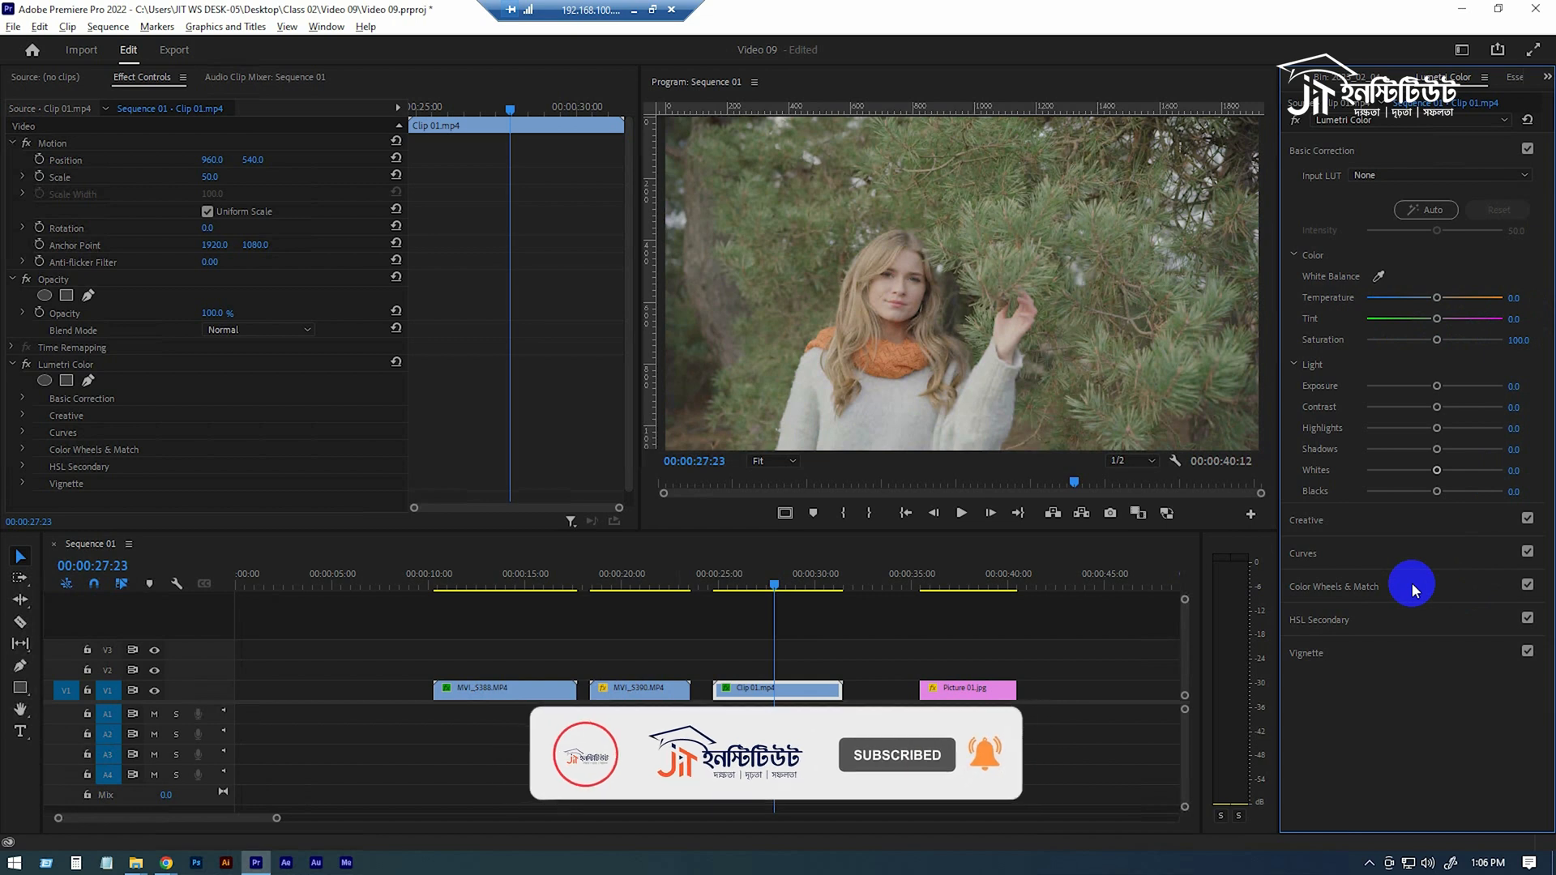
pyautogui.moveTo(1437, 319); pyautogui.dragTo(1464, 319)
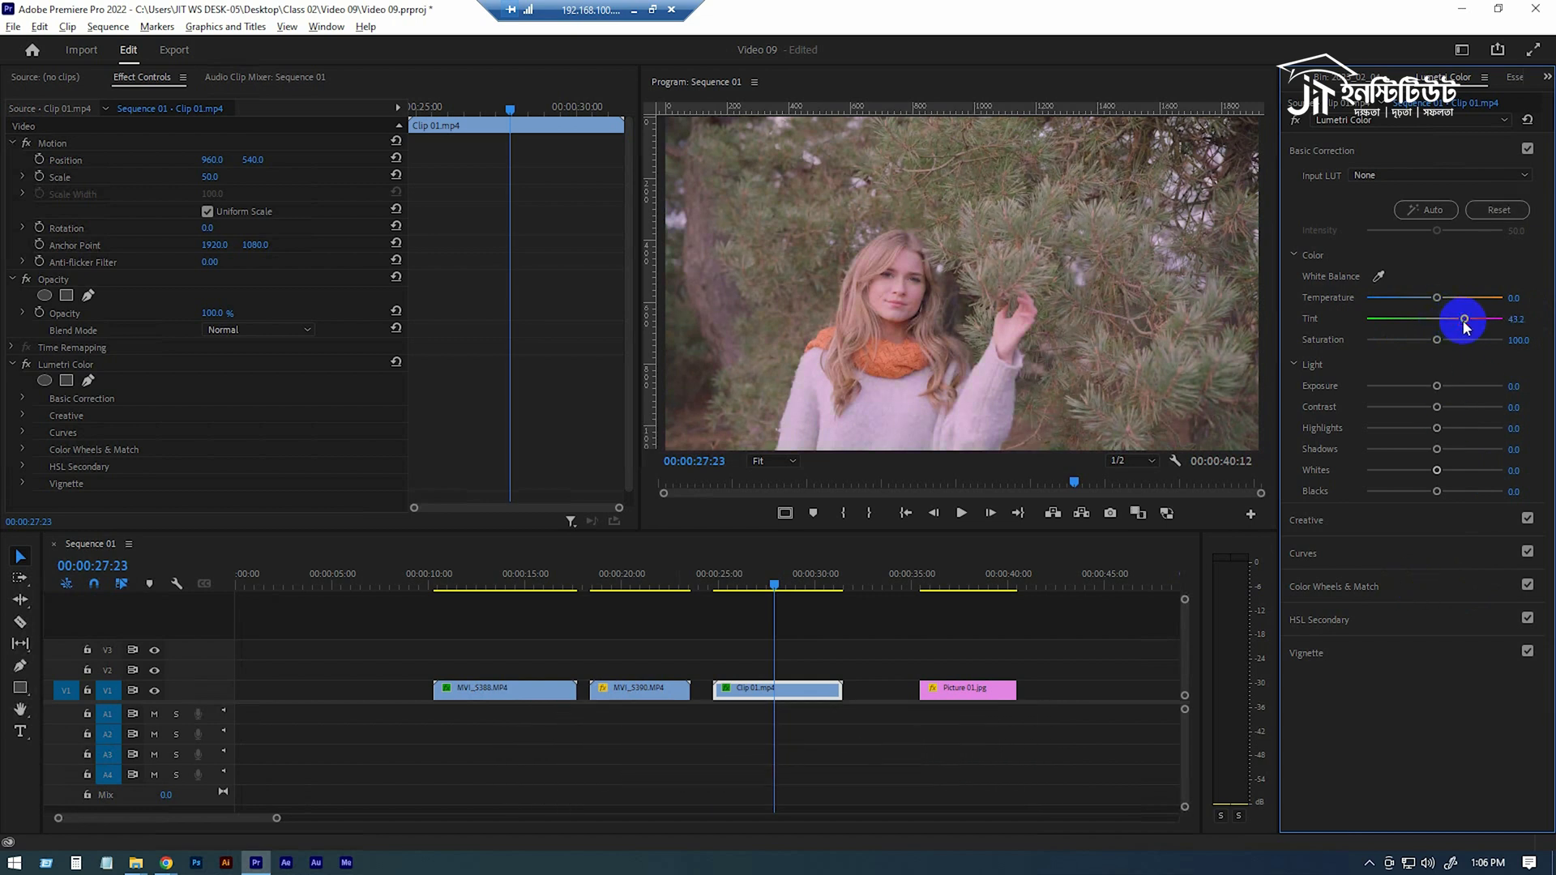
# Undo the Tint change on Clip 01.mp4, then try a Temperature of -32.5 on MVI_5388 and undo it
pyautogui.hotkey('ctrl', 'z')
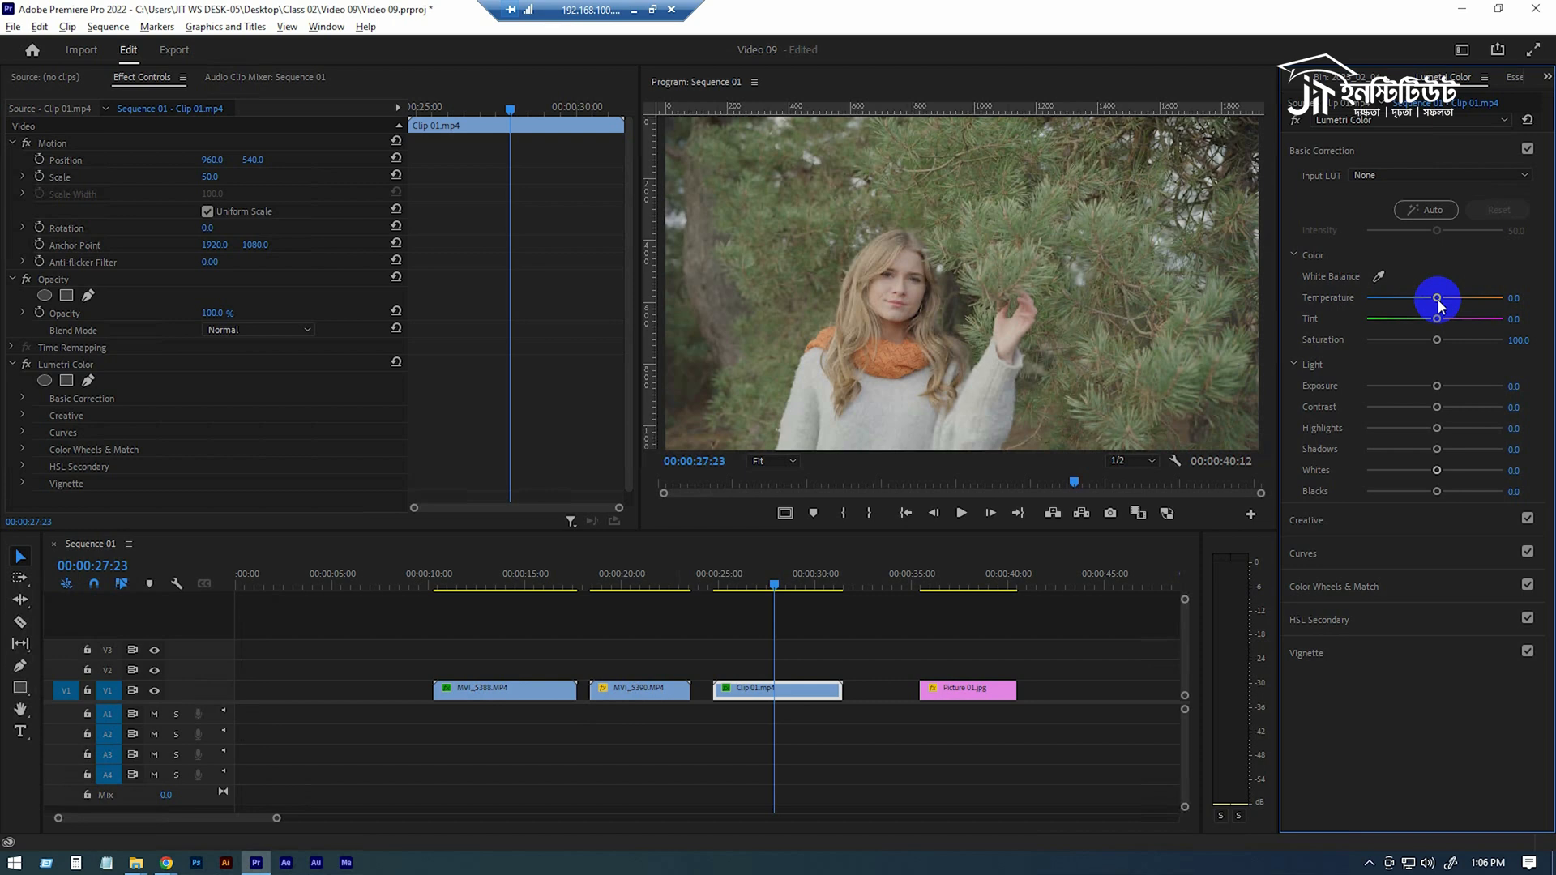
pyautogui.click(514, 572)
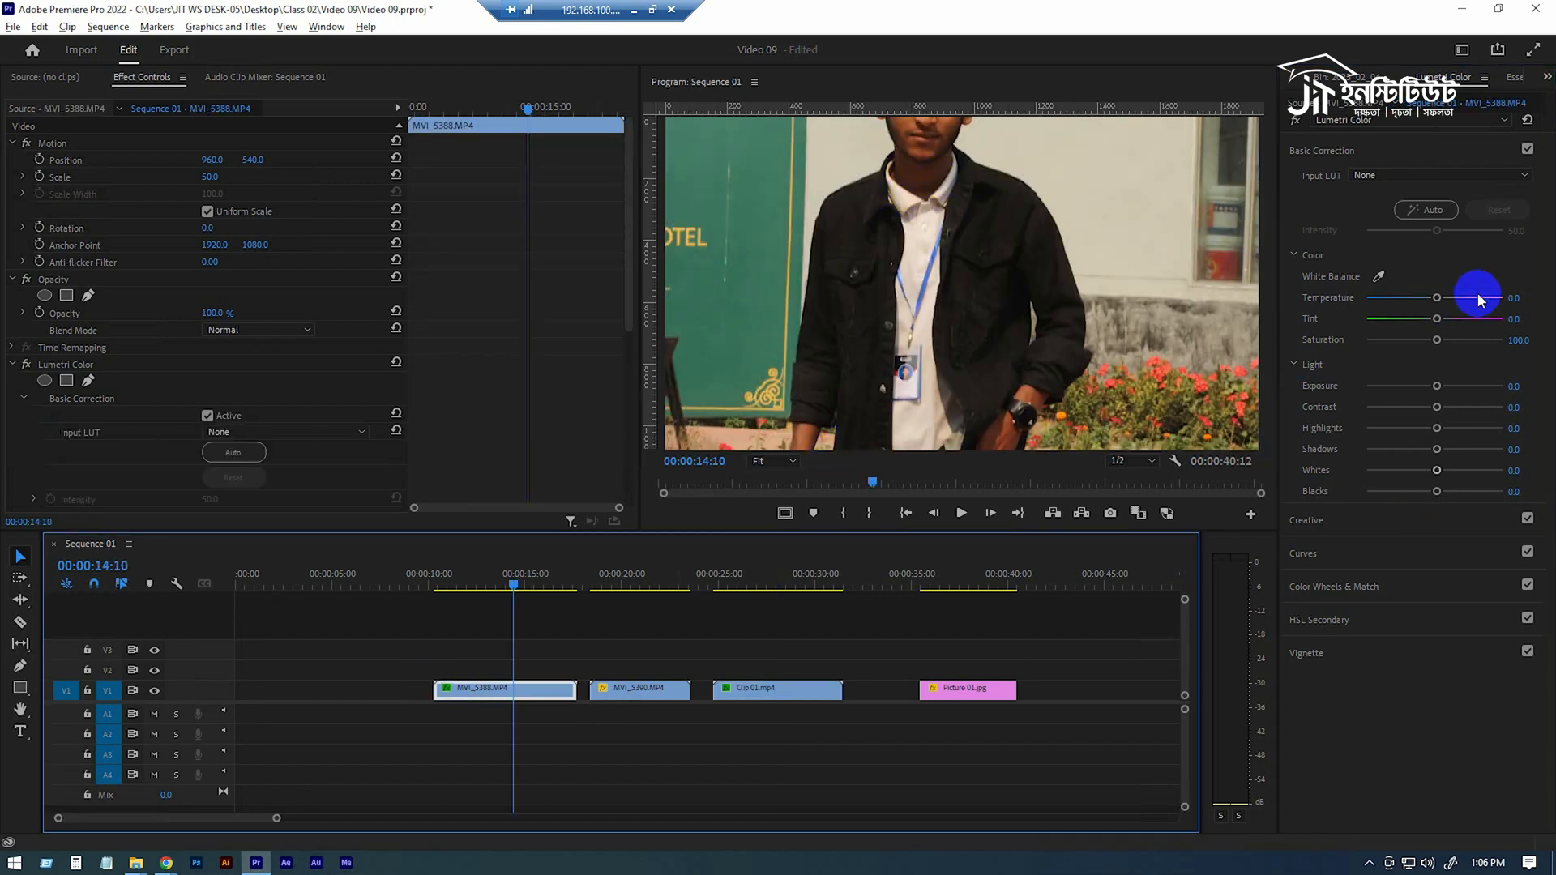
pyautogui.moveTo(1438, 298); pyautogui.dragTo(1413, 294)
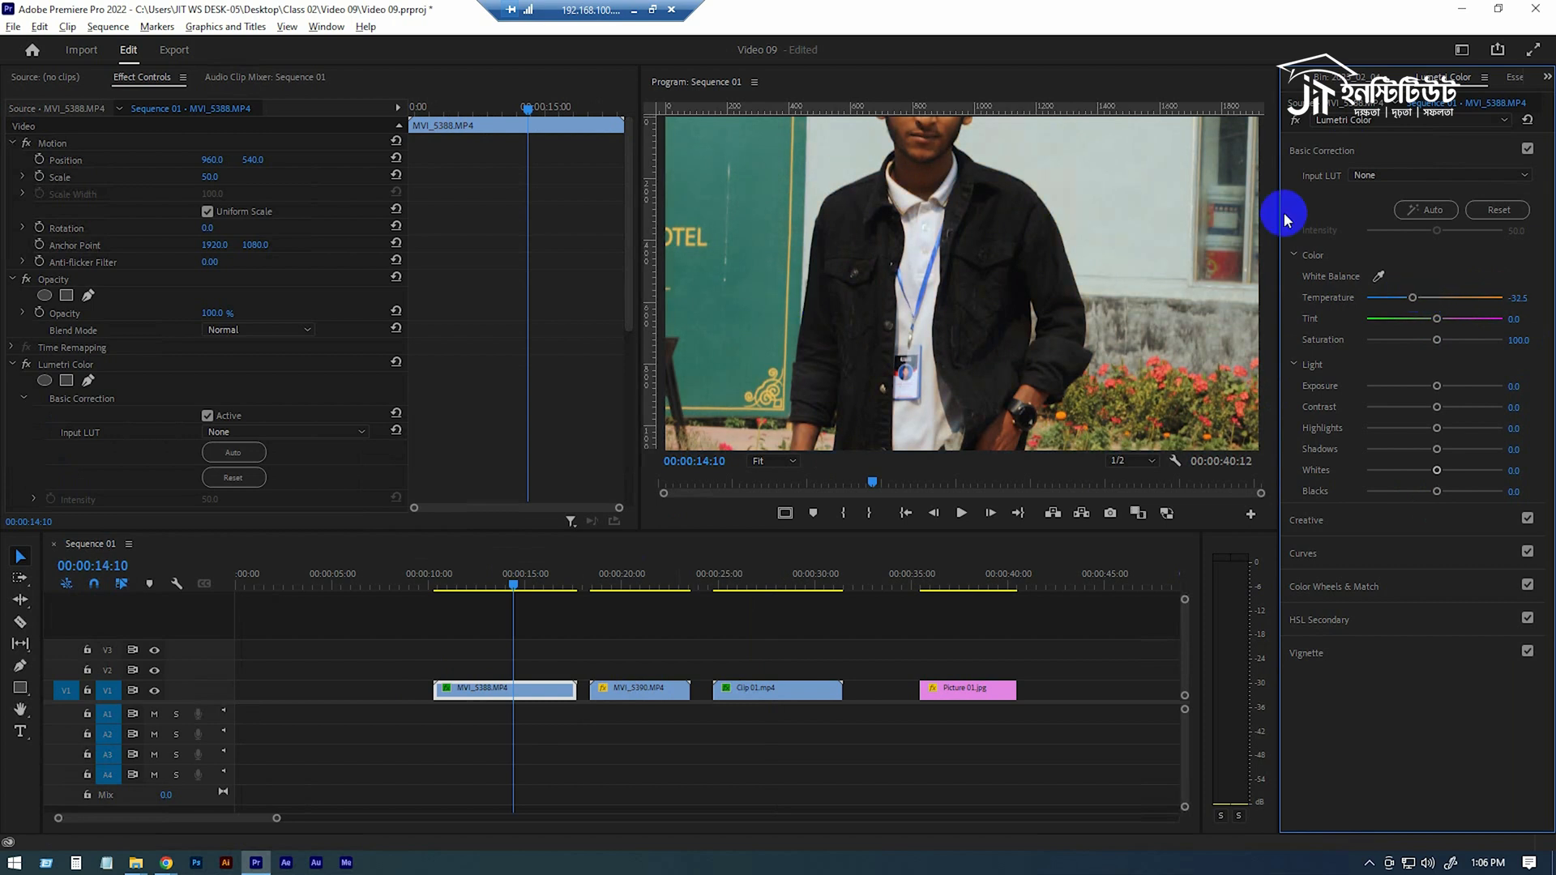
pyautogui.hotkey('ctrl', 'z')
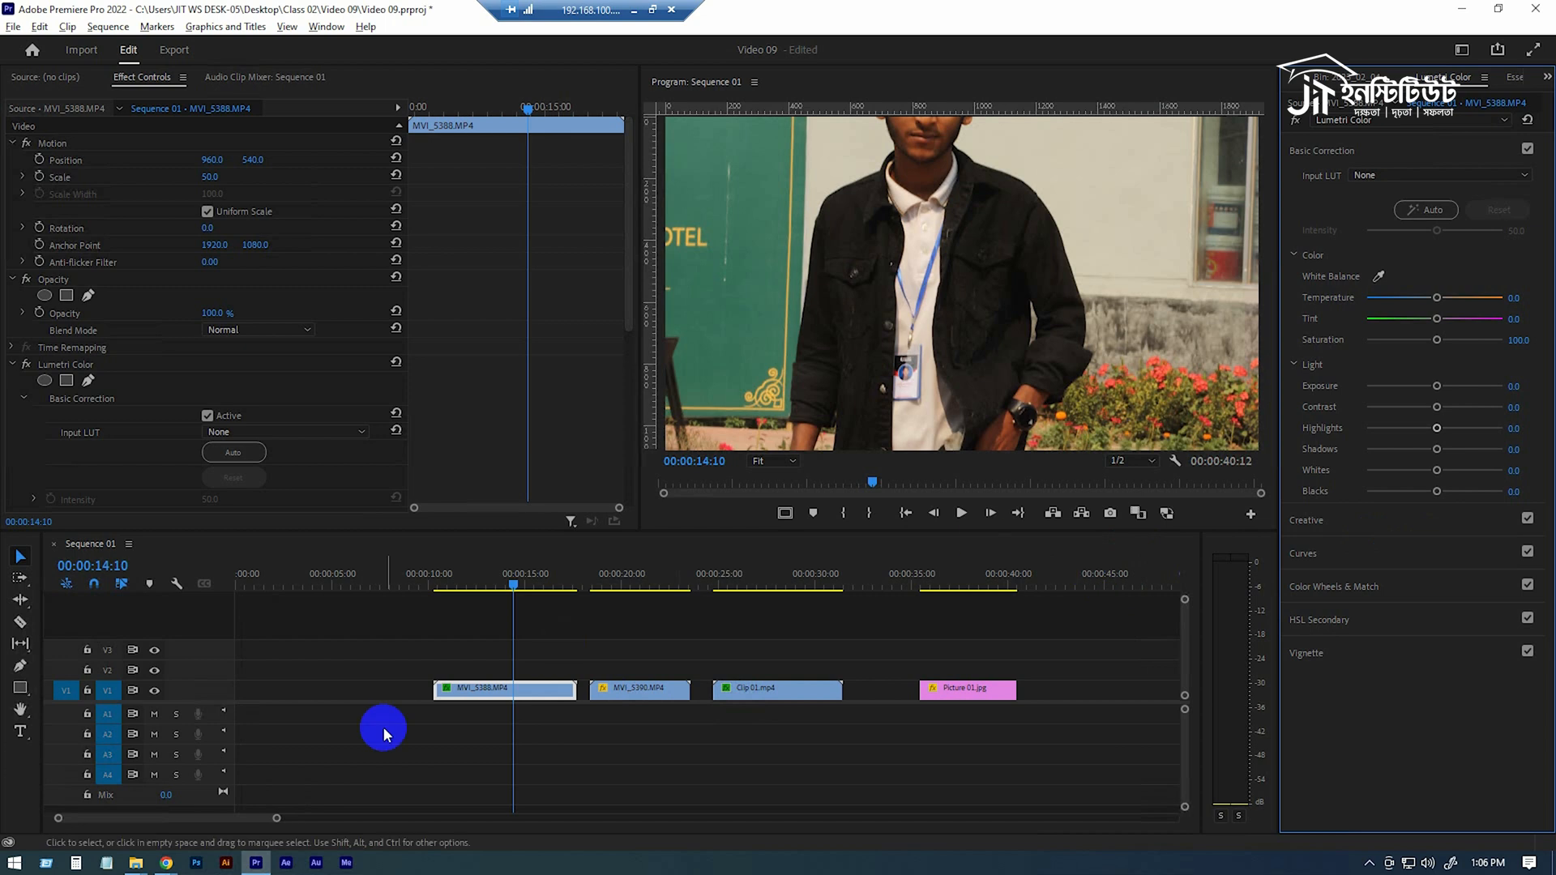
# Move to Clip 01.mp4 and try Saturation at 200 and 0 before returning it to 100
pyautogui.click(786, 582)
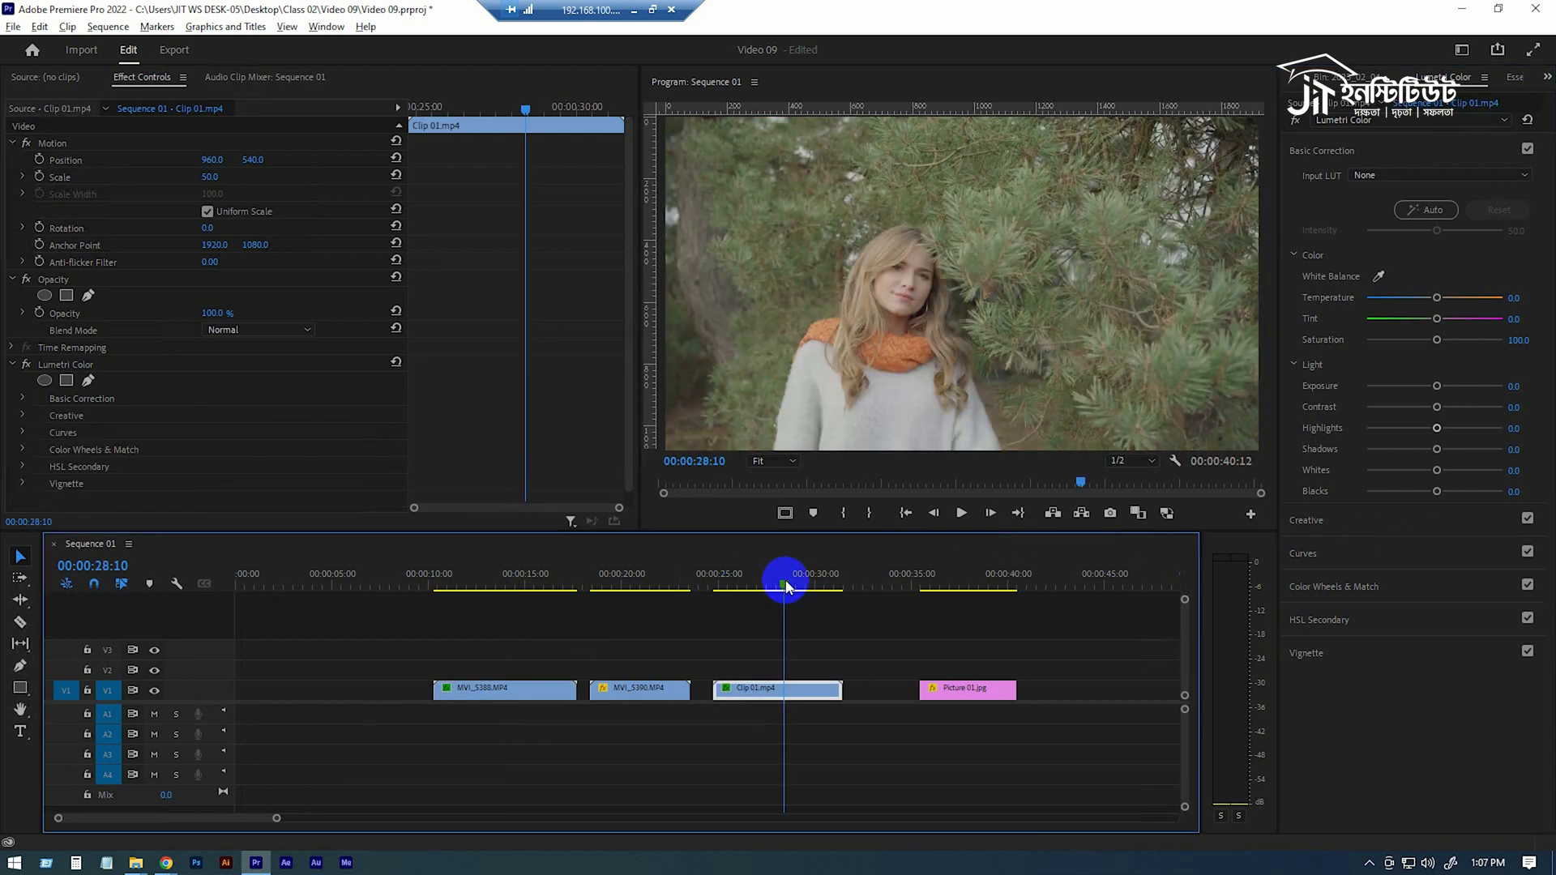
pyautogui.moveTo(760, 579); pyautogui.dragTo(766, 589)
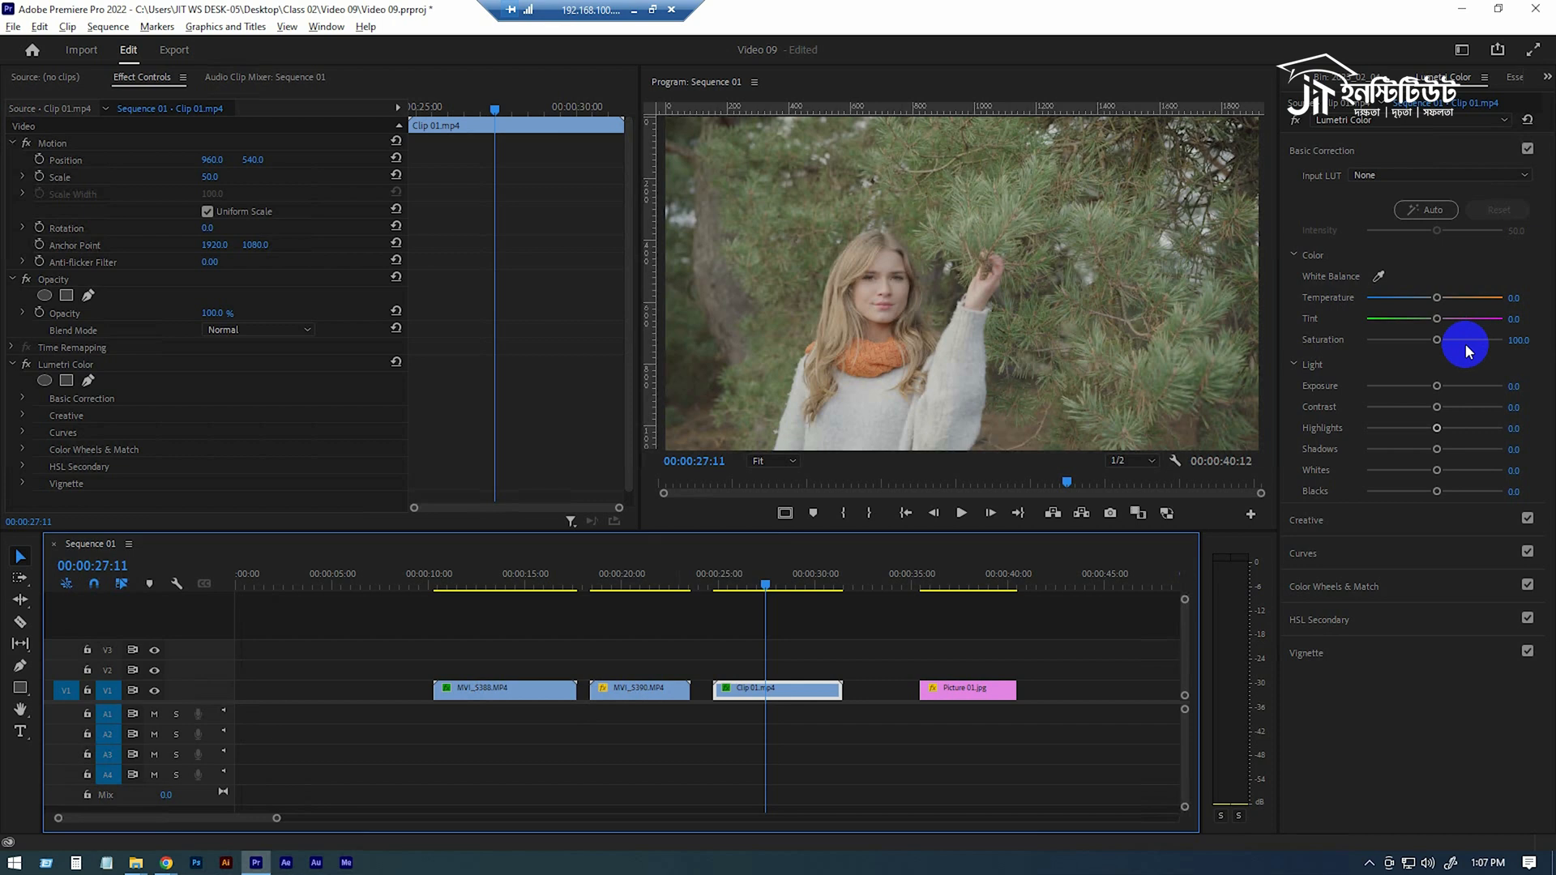
pyautogui.moveTo(1437, 341); pyautogui.dragTo(1524, 341)
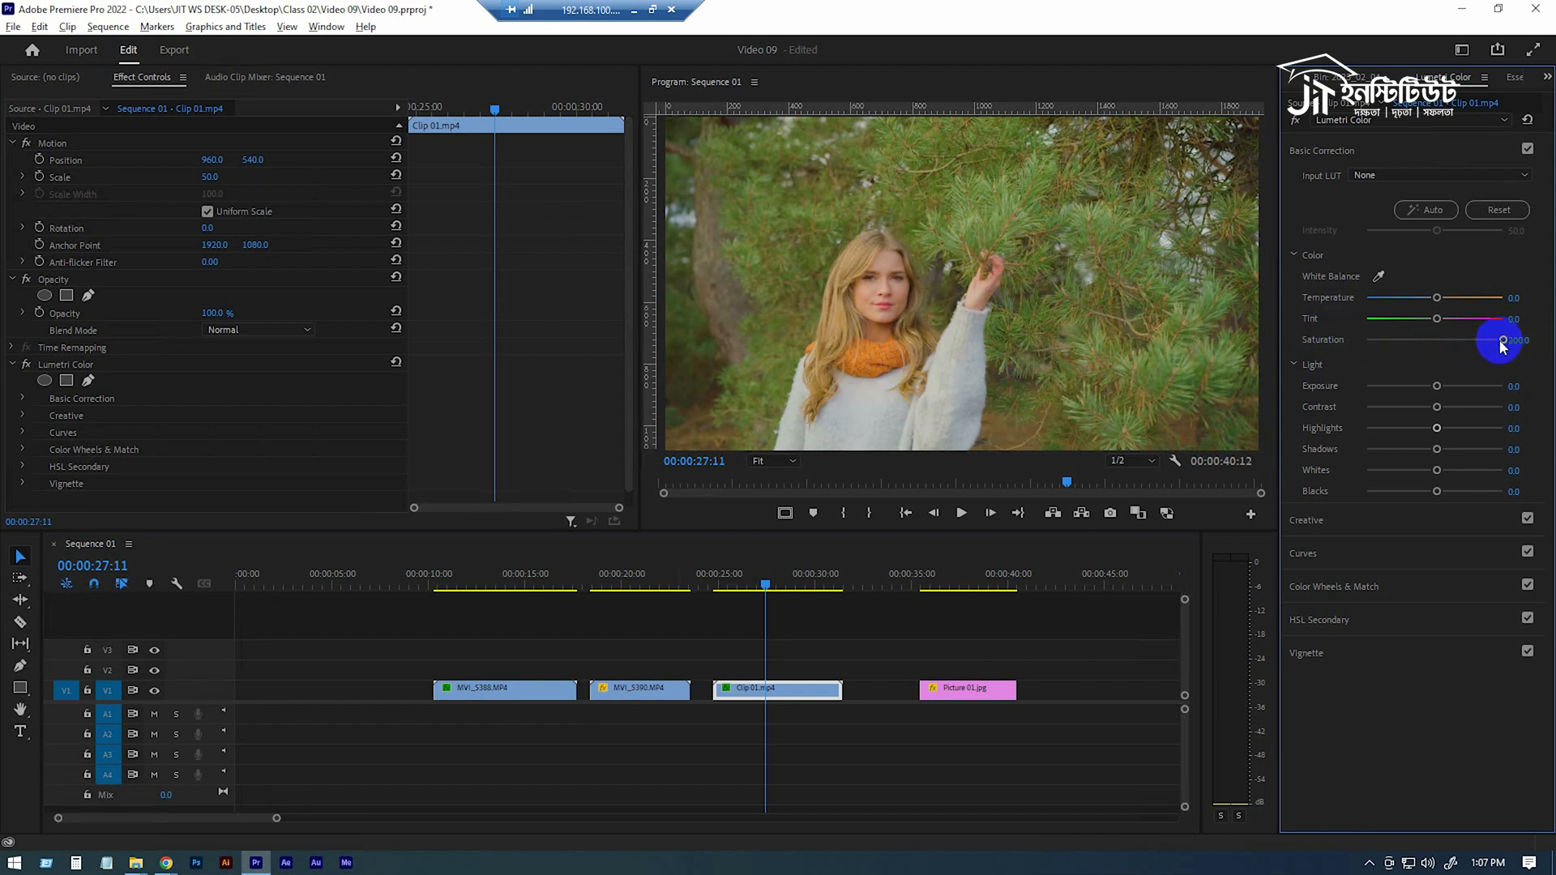
pyautogui.moveTo(1504, 340); pyautogui.dragTo(888, 305)
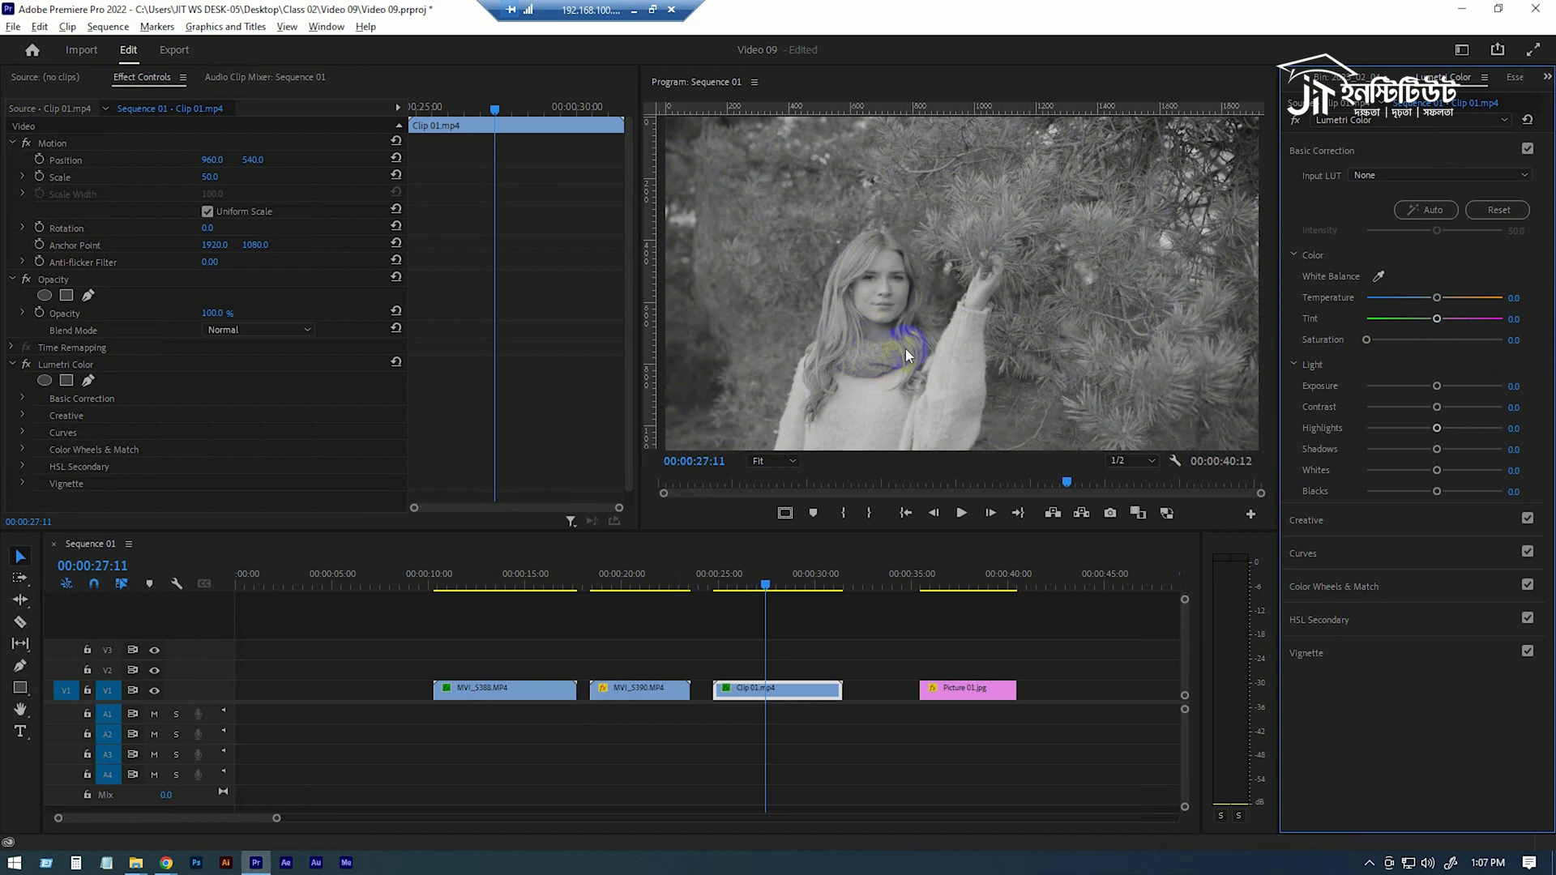
pyautogui.moveTo(1367, 340); pyautogui.dragTo(1437, 346)
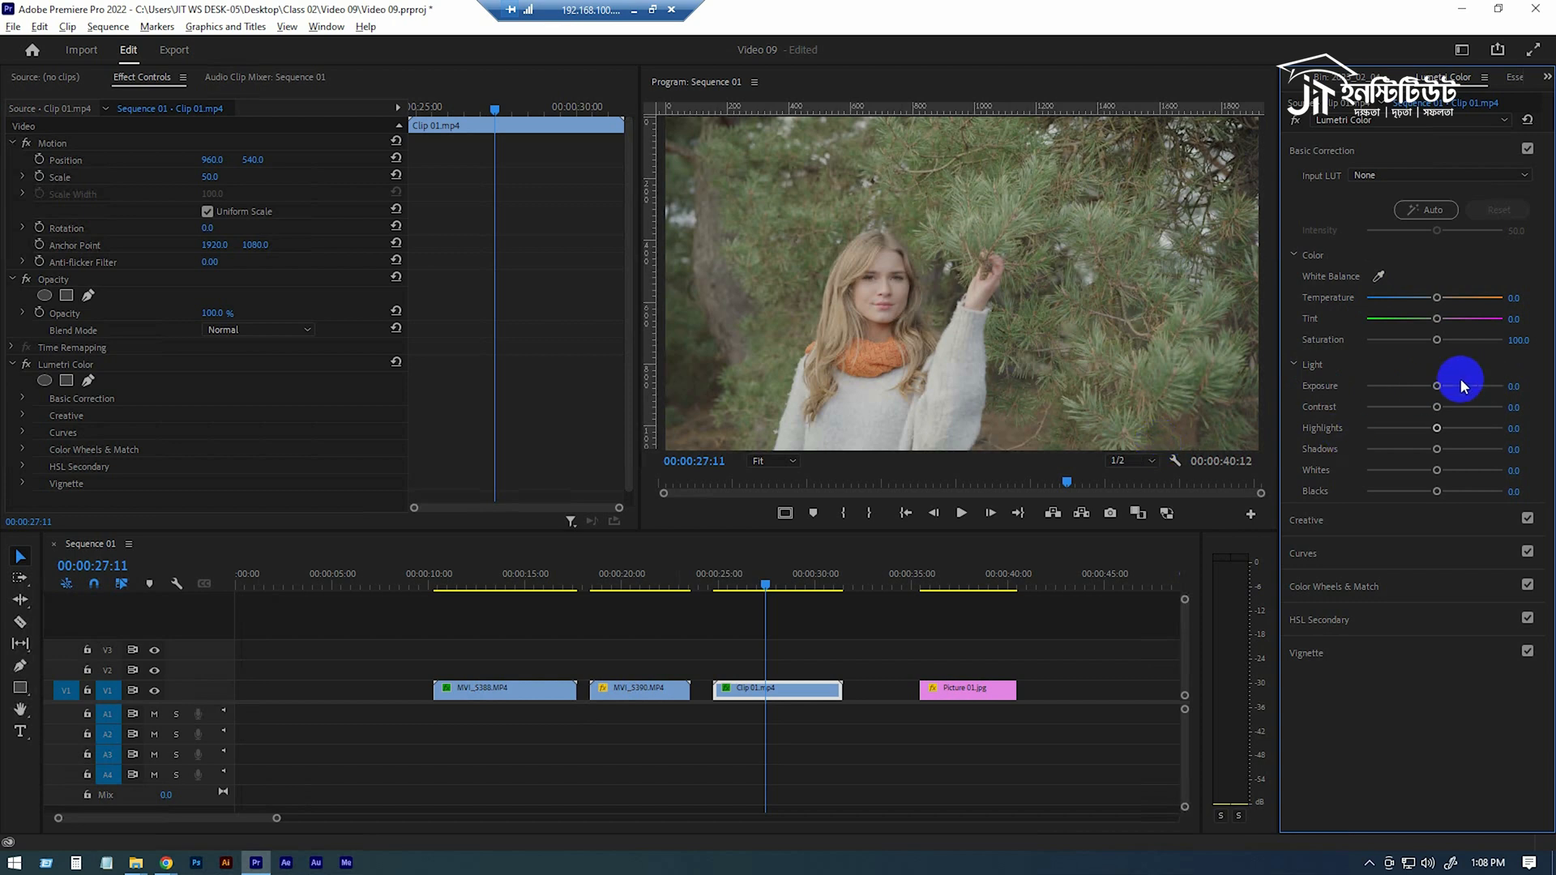
# Try an Exposure of 4.2 on Clip 01.mp4, then reset Exposure to 0
pyautogui.moveTo(1437, 386); pyautogui.dragTo(1493, 410)
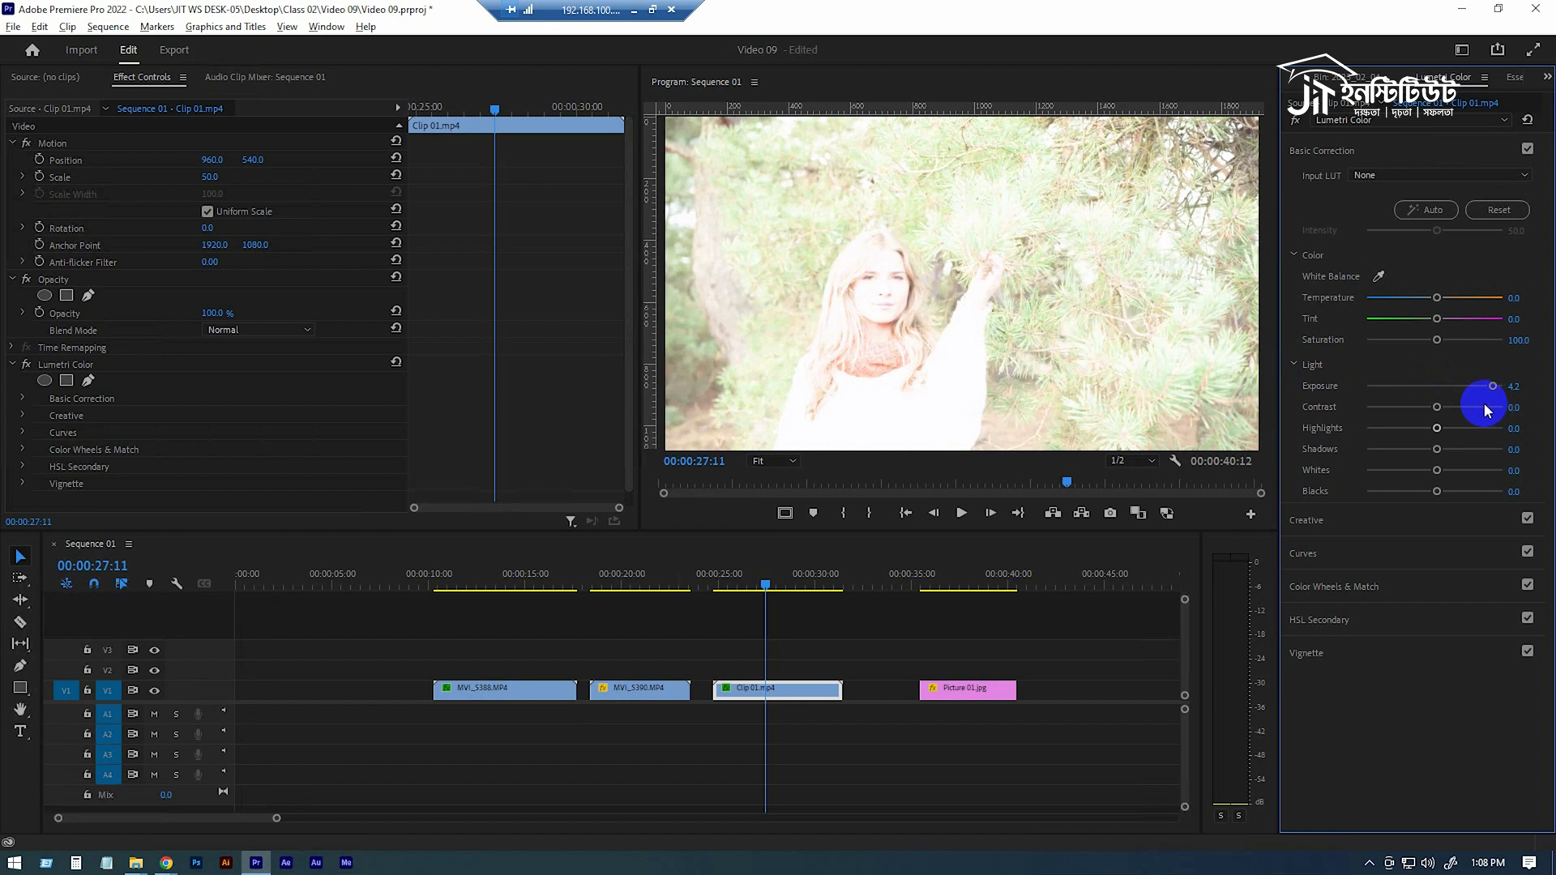
pyautogui.moveTo(1491, 387); pyautogui.dragTo(1439, 395)
pyautogui.doubleClick(1439, 395)
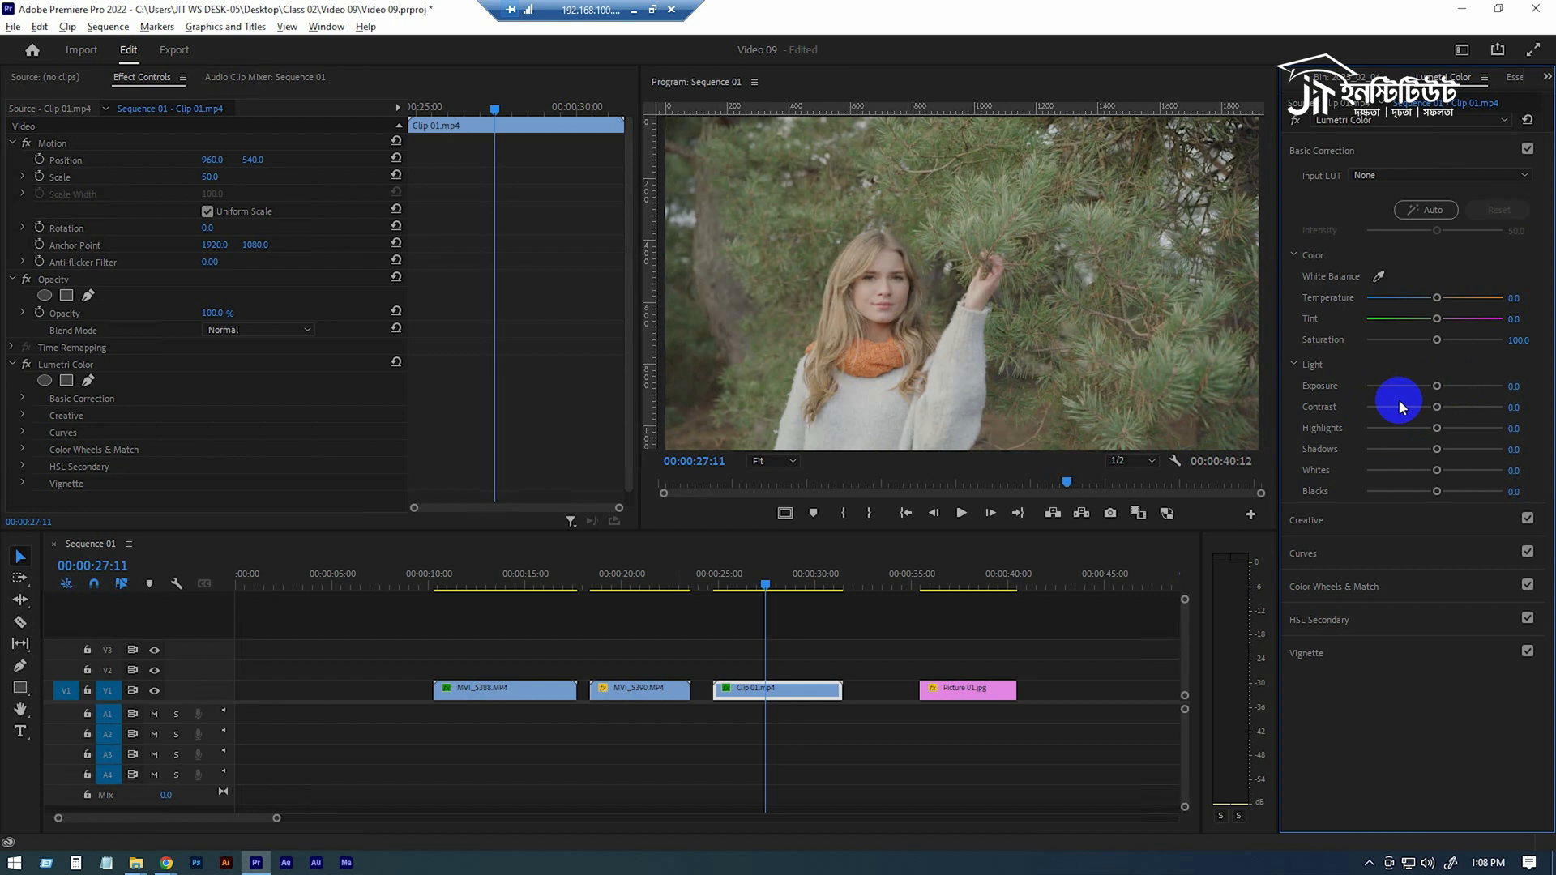
# Try high and low Saturation values on Clip 01.mp4, then reset Saturation to 100
pyautogui.moveTo(1438, 341); pyautogui.dragTo(1552, 373)
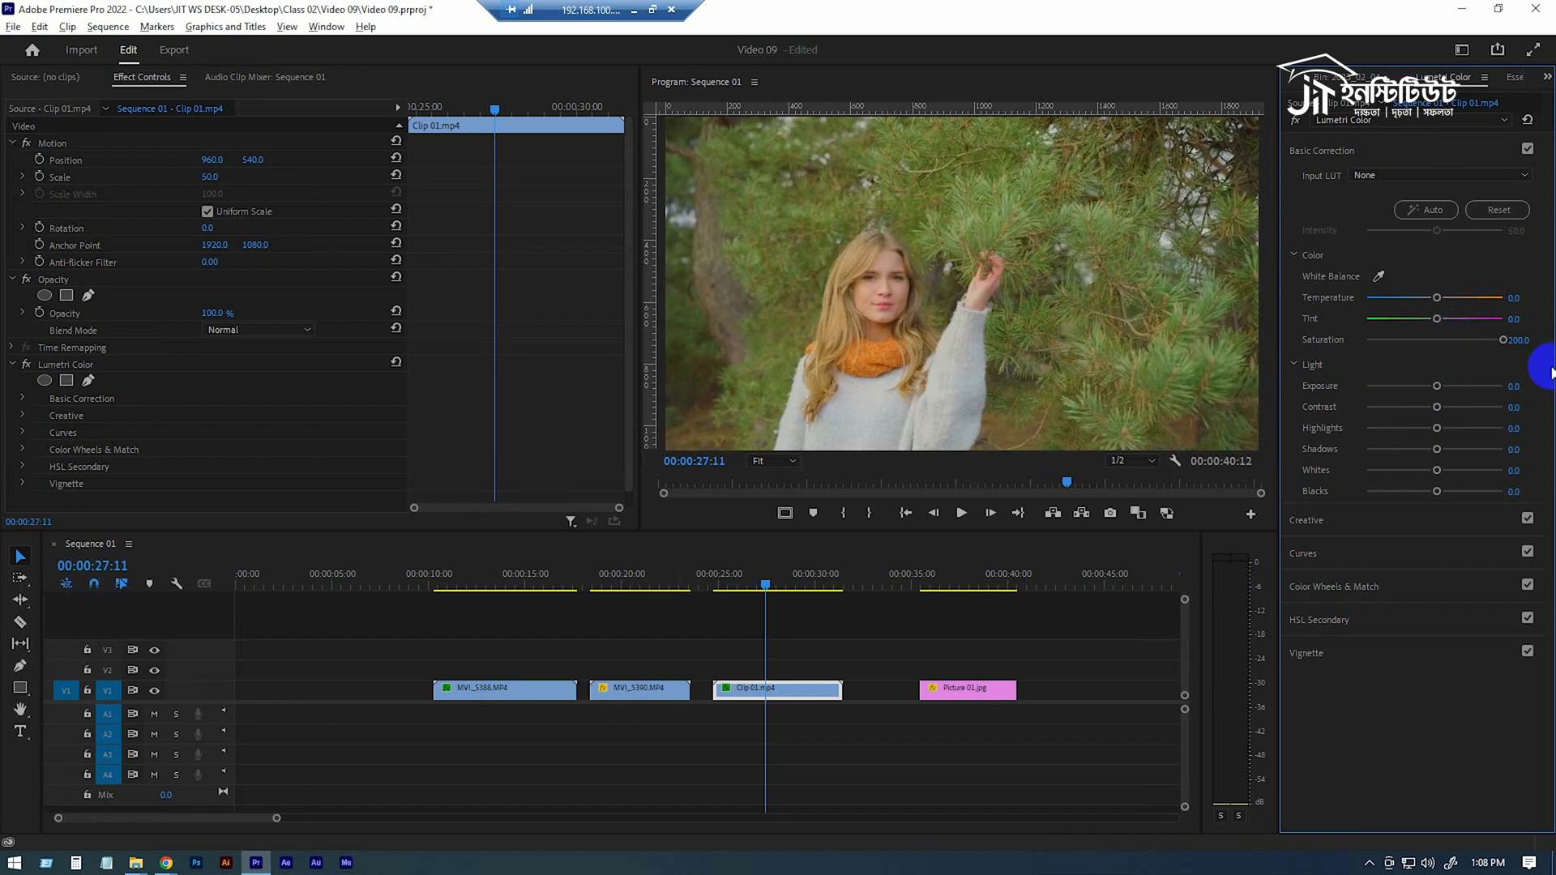
pyautogui.doubleClick(1502, 340)
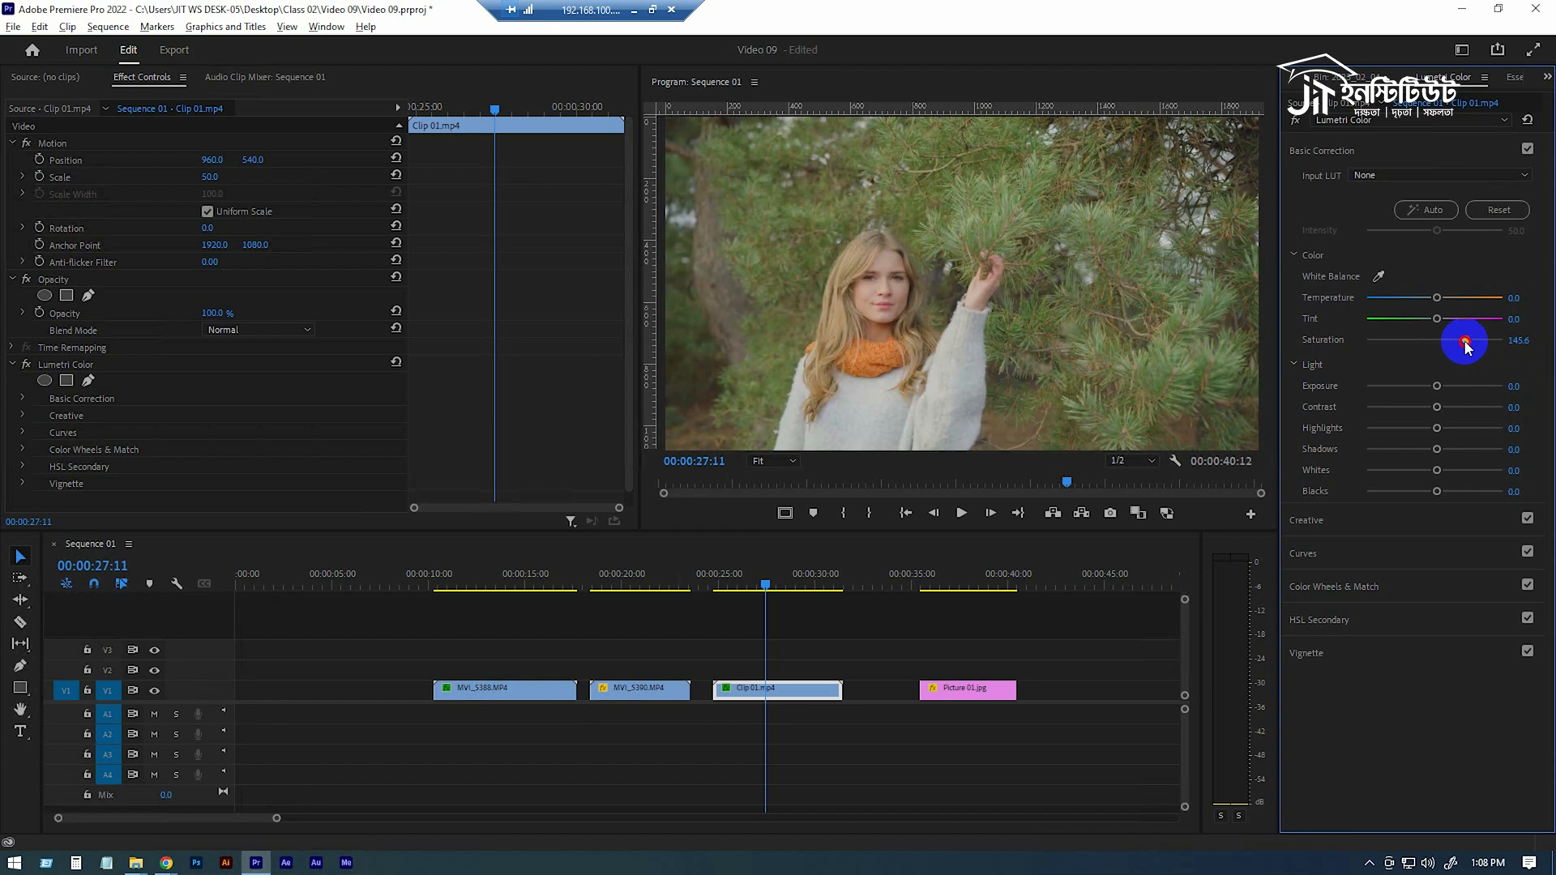
pyautogui.moveTo(1469, 338); pyautogui.dragTo(1386, 340)
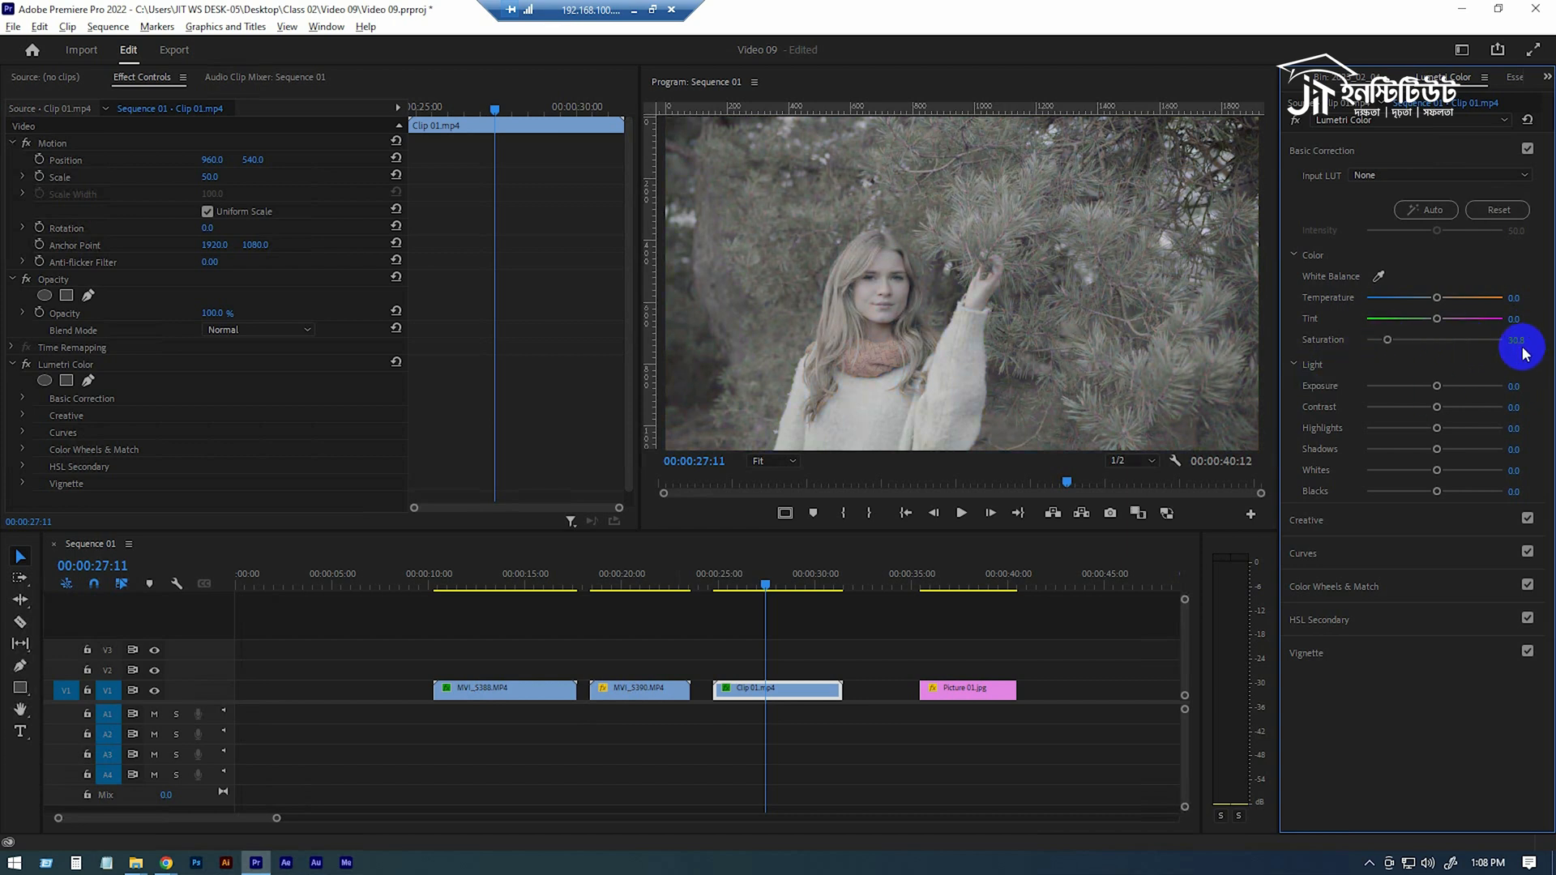
pyautogui.moveTo(1388, 340); pyautogui.dragTo(1391, 347)
pyautogui.doubleClick(1390, 343)
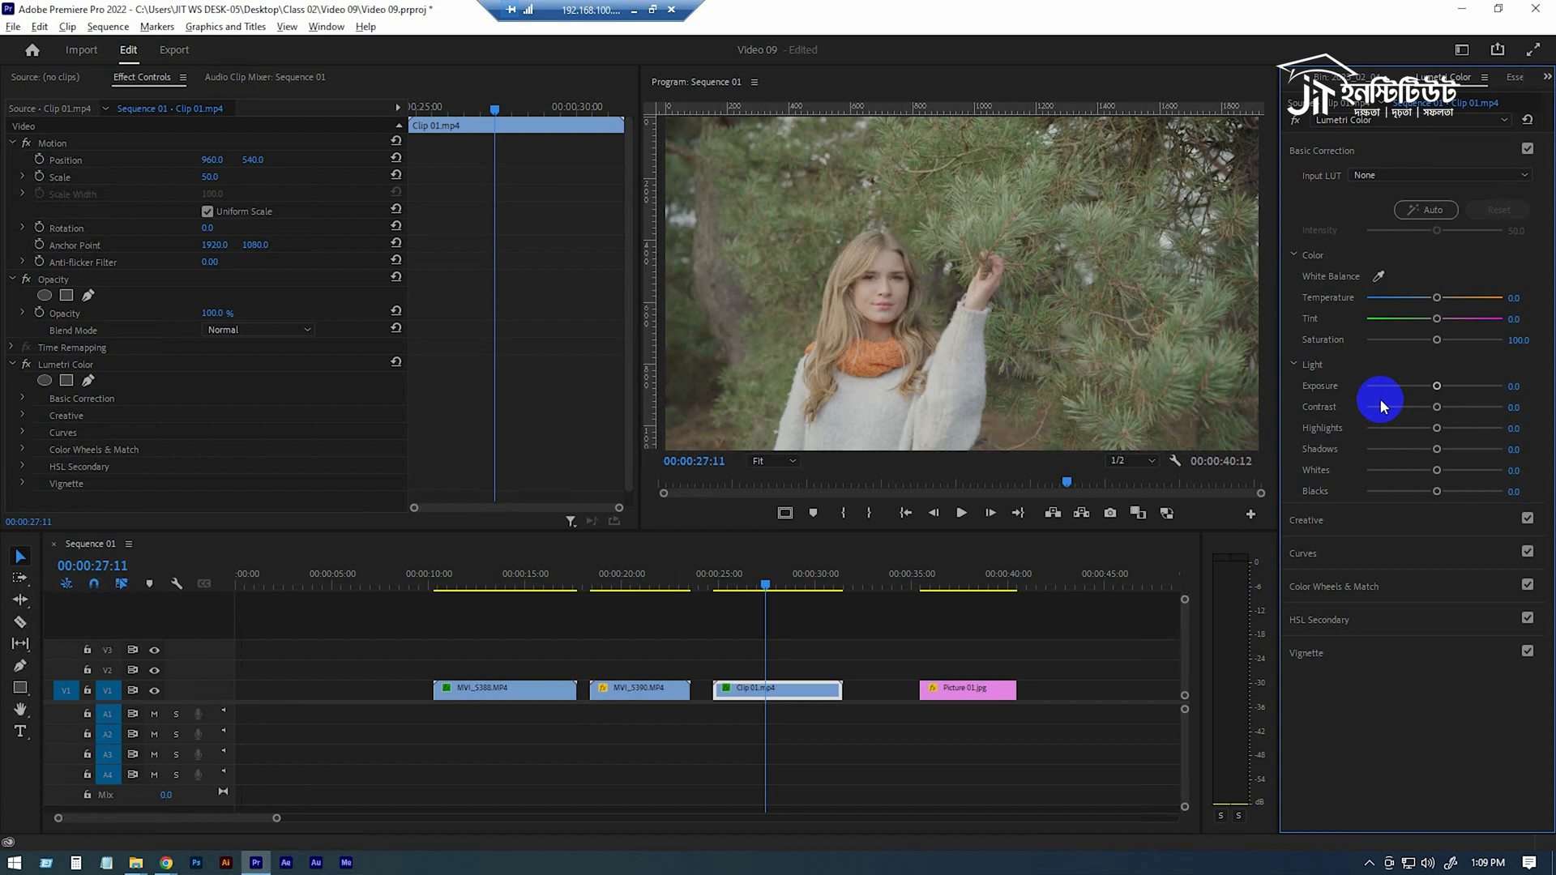
# Try Contrast at 100 and -100 on Clip 01.mp4, then reset Contrast to 0
pyautogui.moveTo(1436, 407); pyautogui.dragTo(1515, 407)
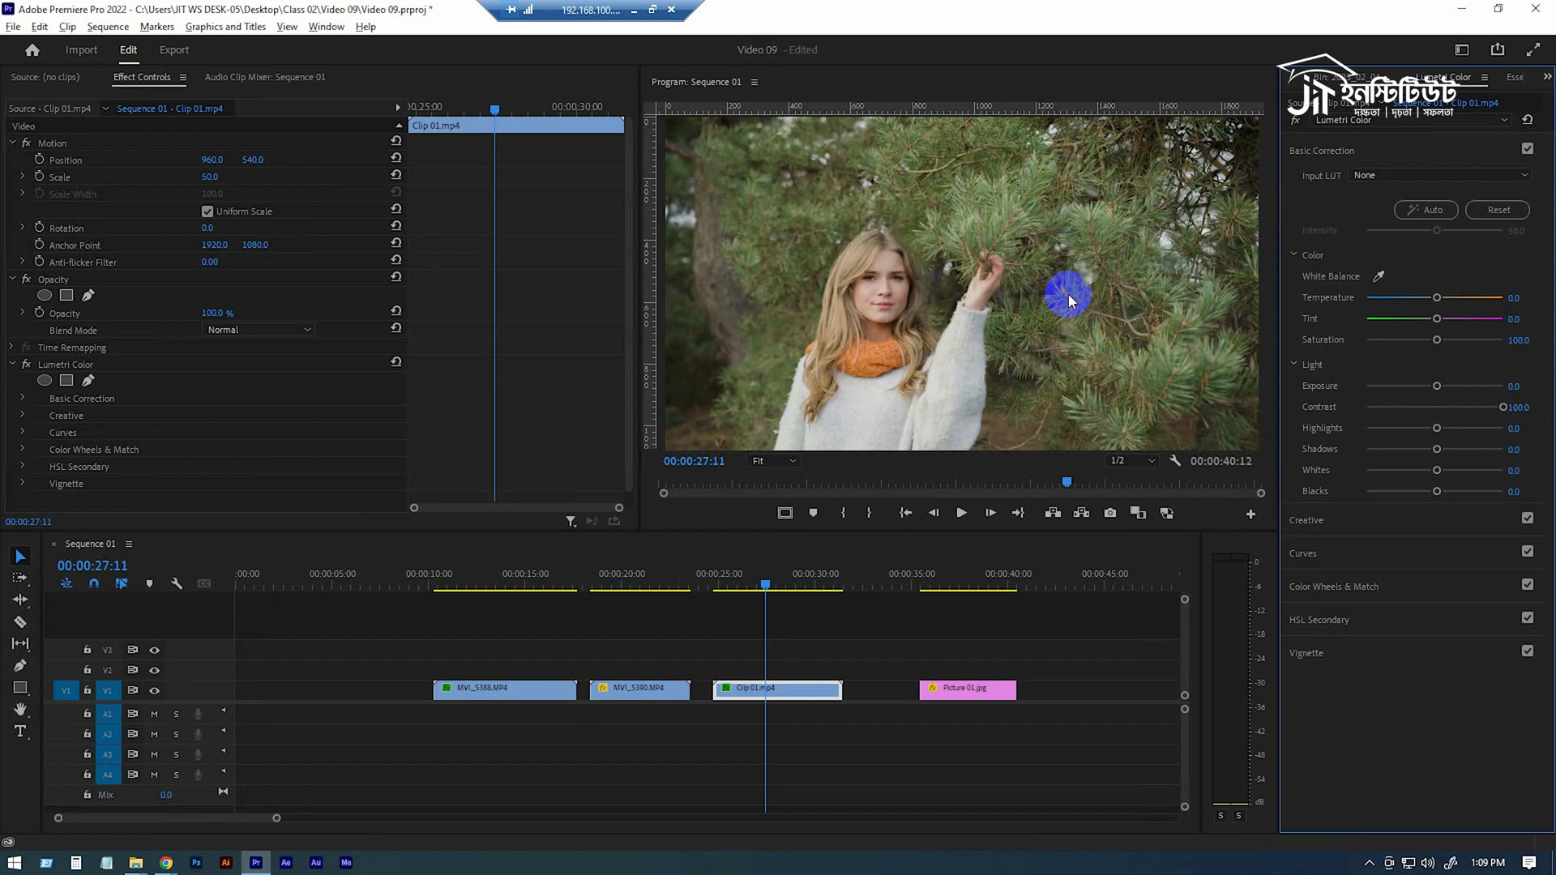
pyautogui.moveTo(1501, 409); pyautogui.dragTo(1292, 418)
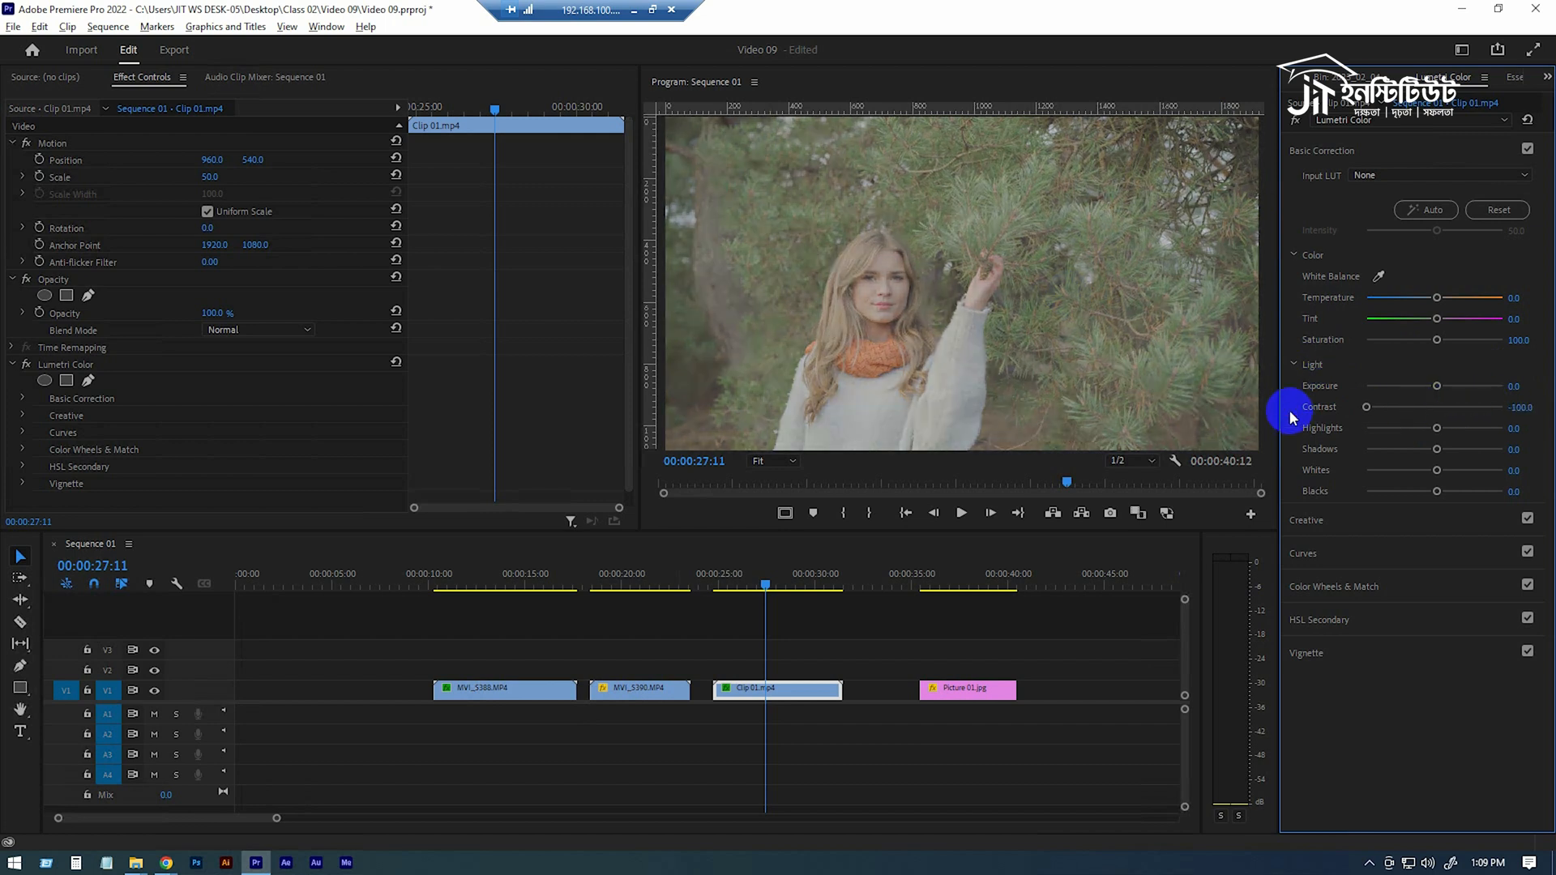
pyautogui.moveTo(1370, 406); pyautogui.dragTo(939, 303)
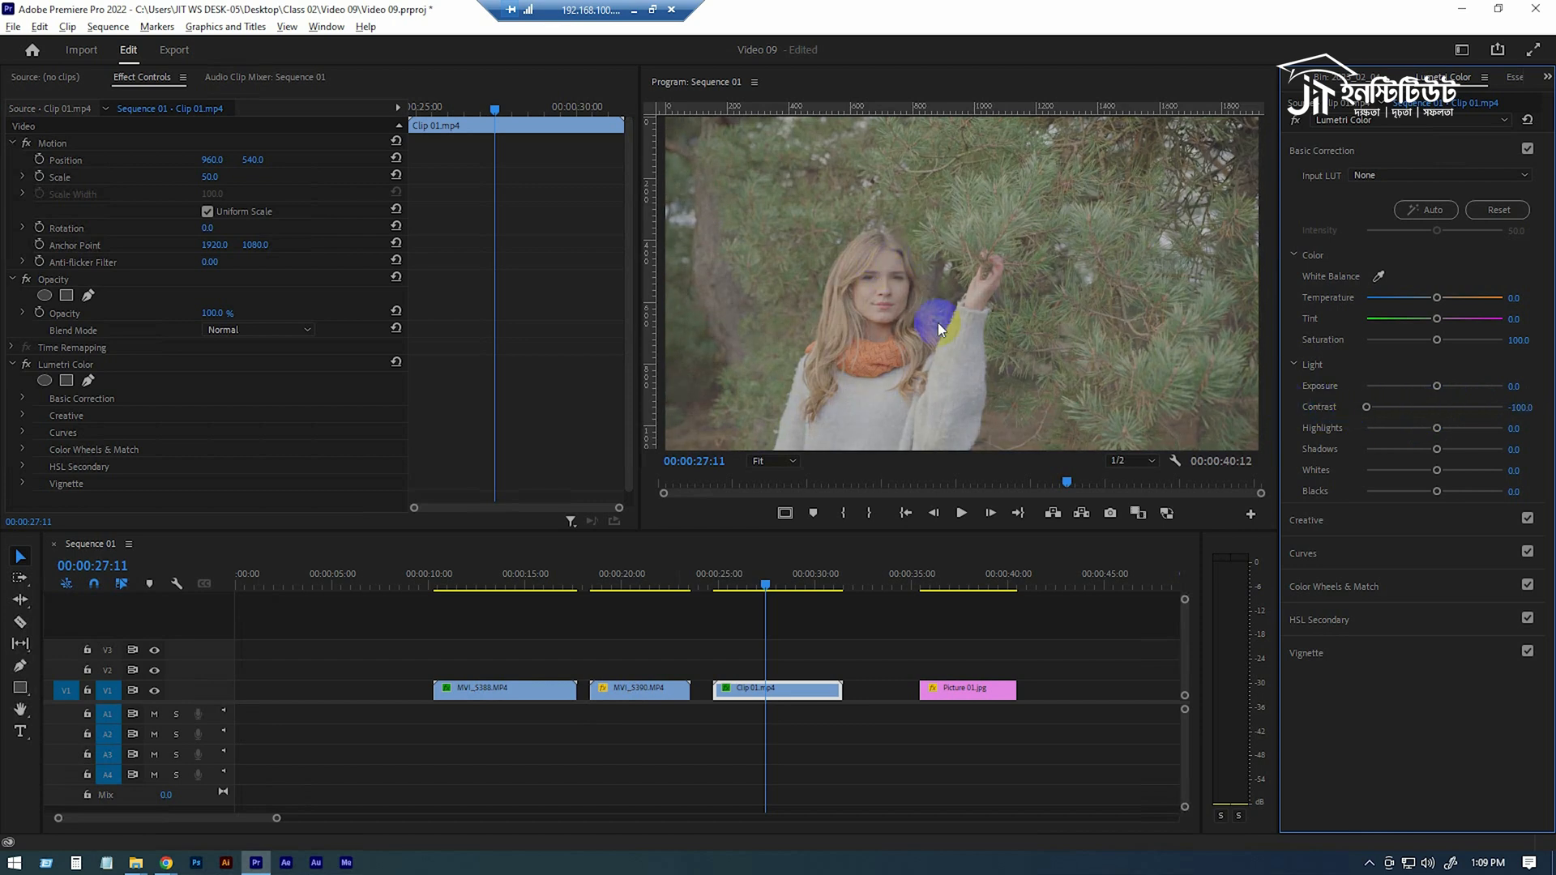
pyautogui.moveTo(1384, 401); pyautogui.dragTo(1516, 412)
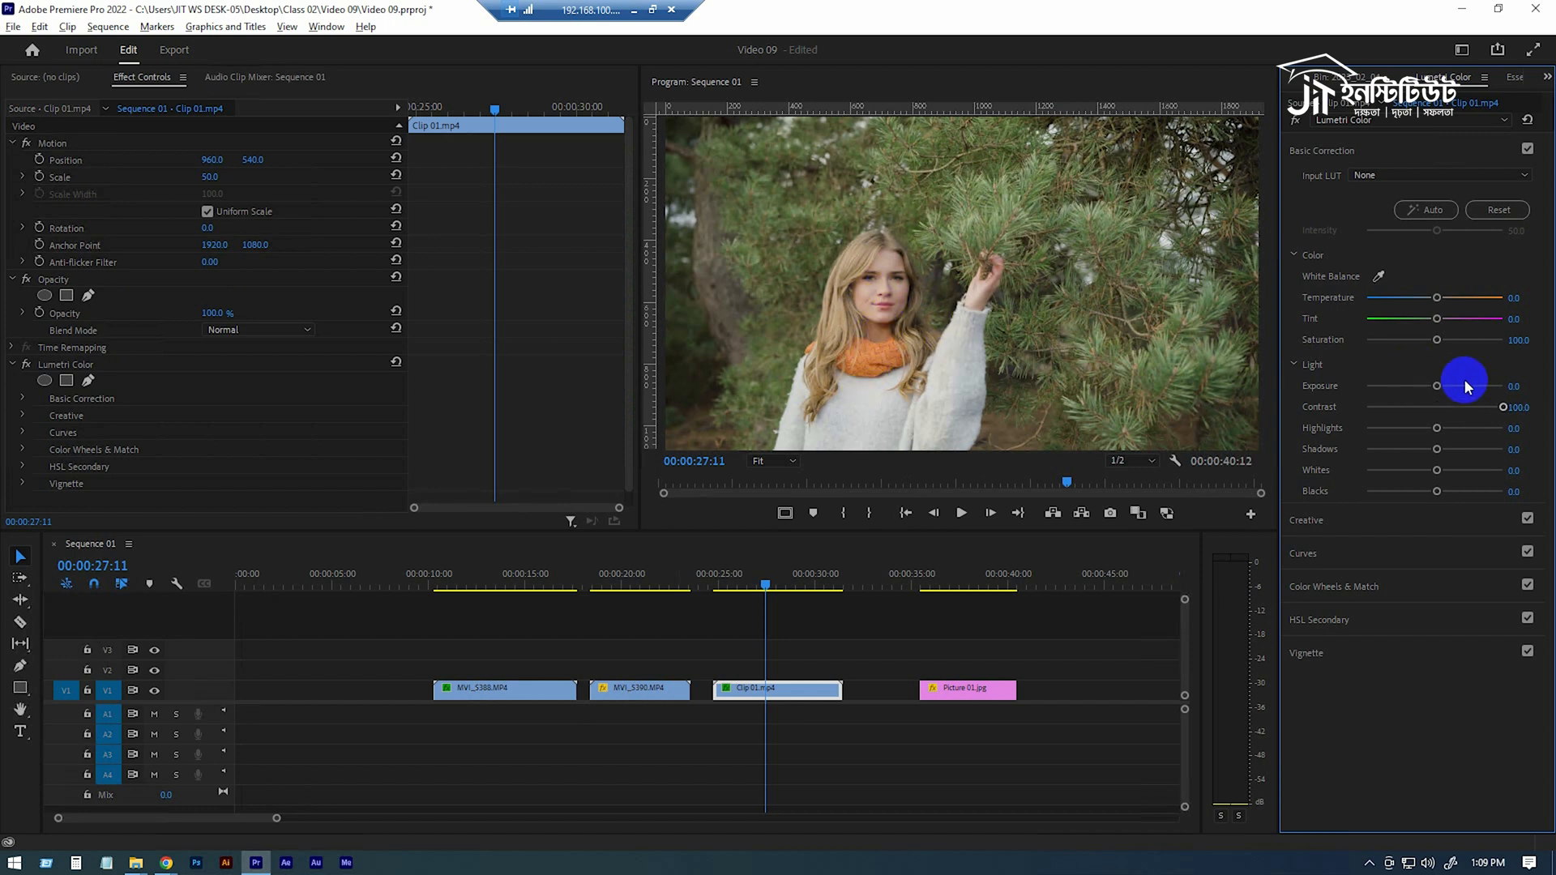
pyautogui.moveTo(1500, 407); pyautogui.dragTo(1262, 407)
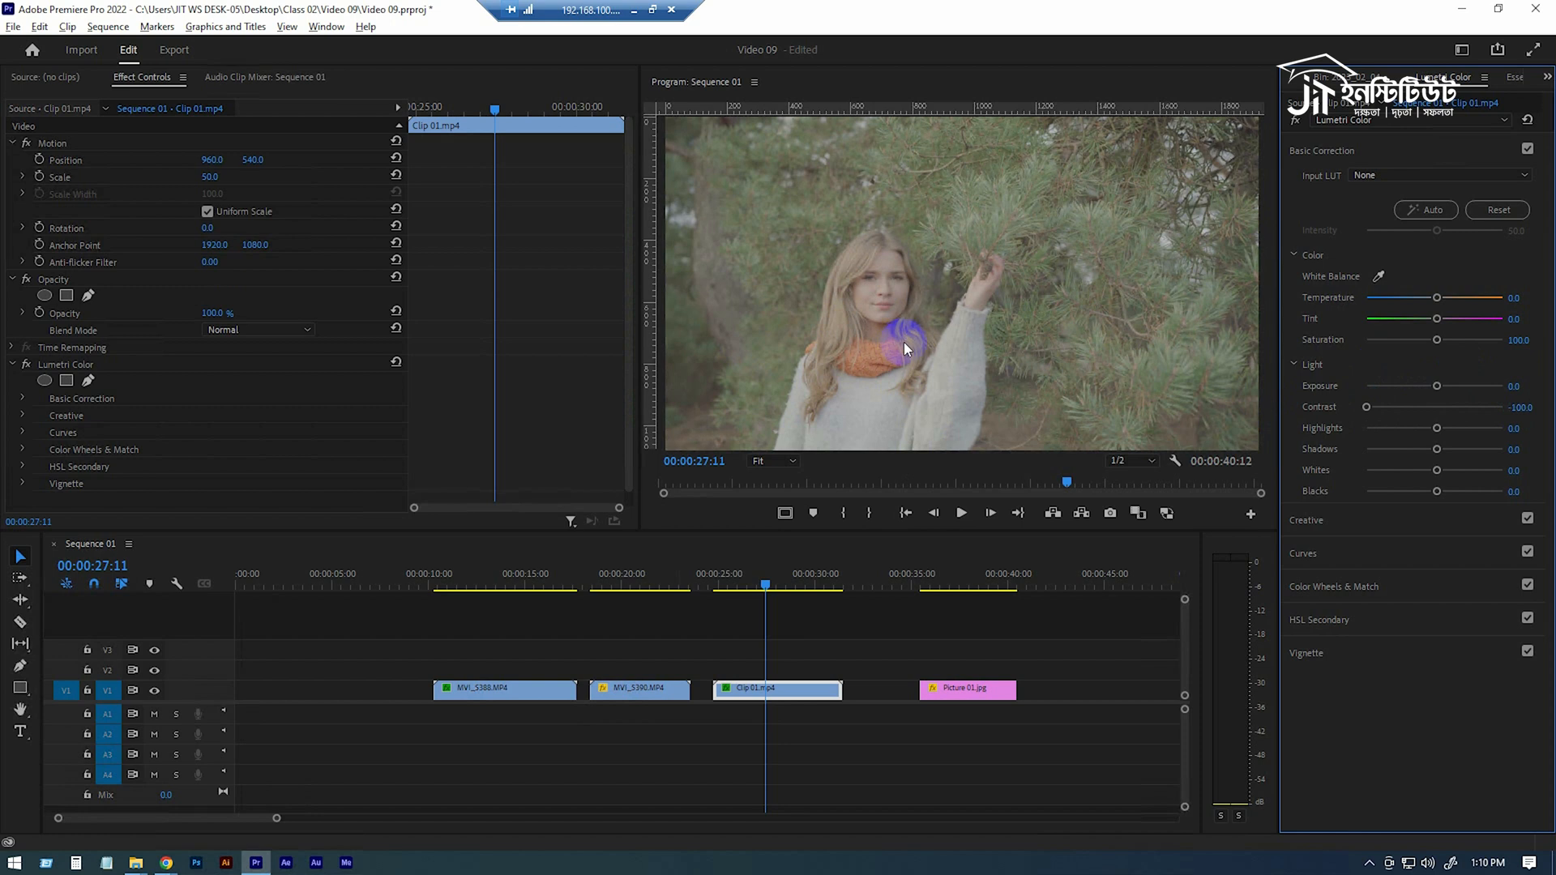
pyautogui.moveTo(1370, 407); pyautogui.dragTo(1438, 409)
pyautogui.doubleClick(1437, 408)
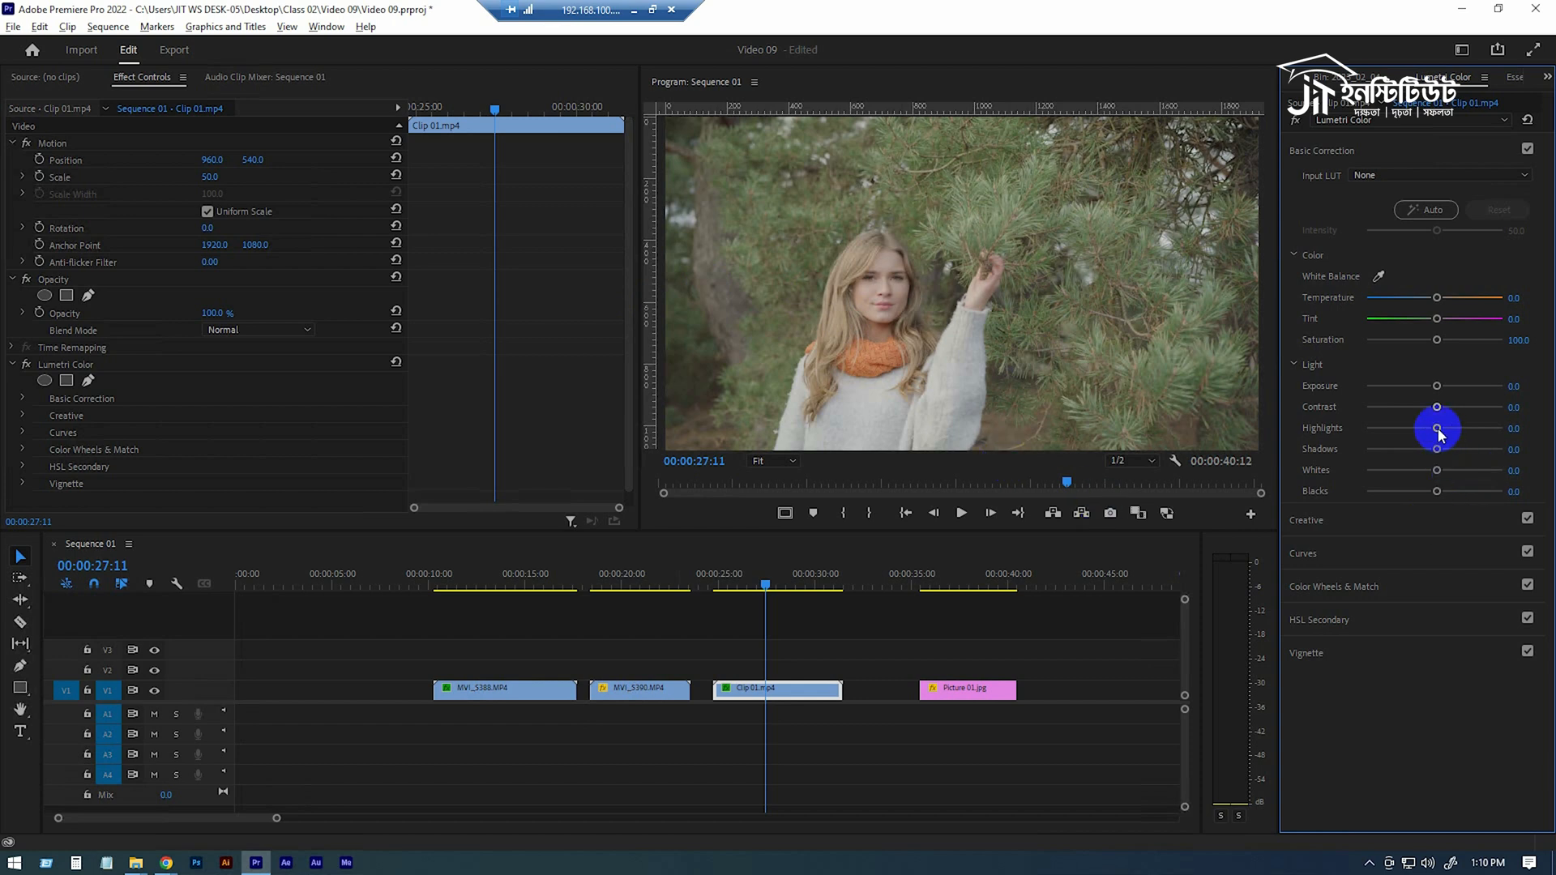
# Try Highlights at 100 and -100 on Clip 01.mp4, then reset Highlights to 0
pyautogui.moveTo(1439, 433); pyautogui.dragTo(999, 329)
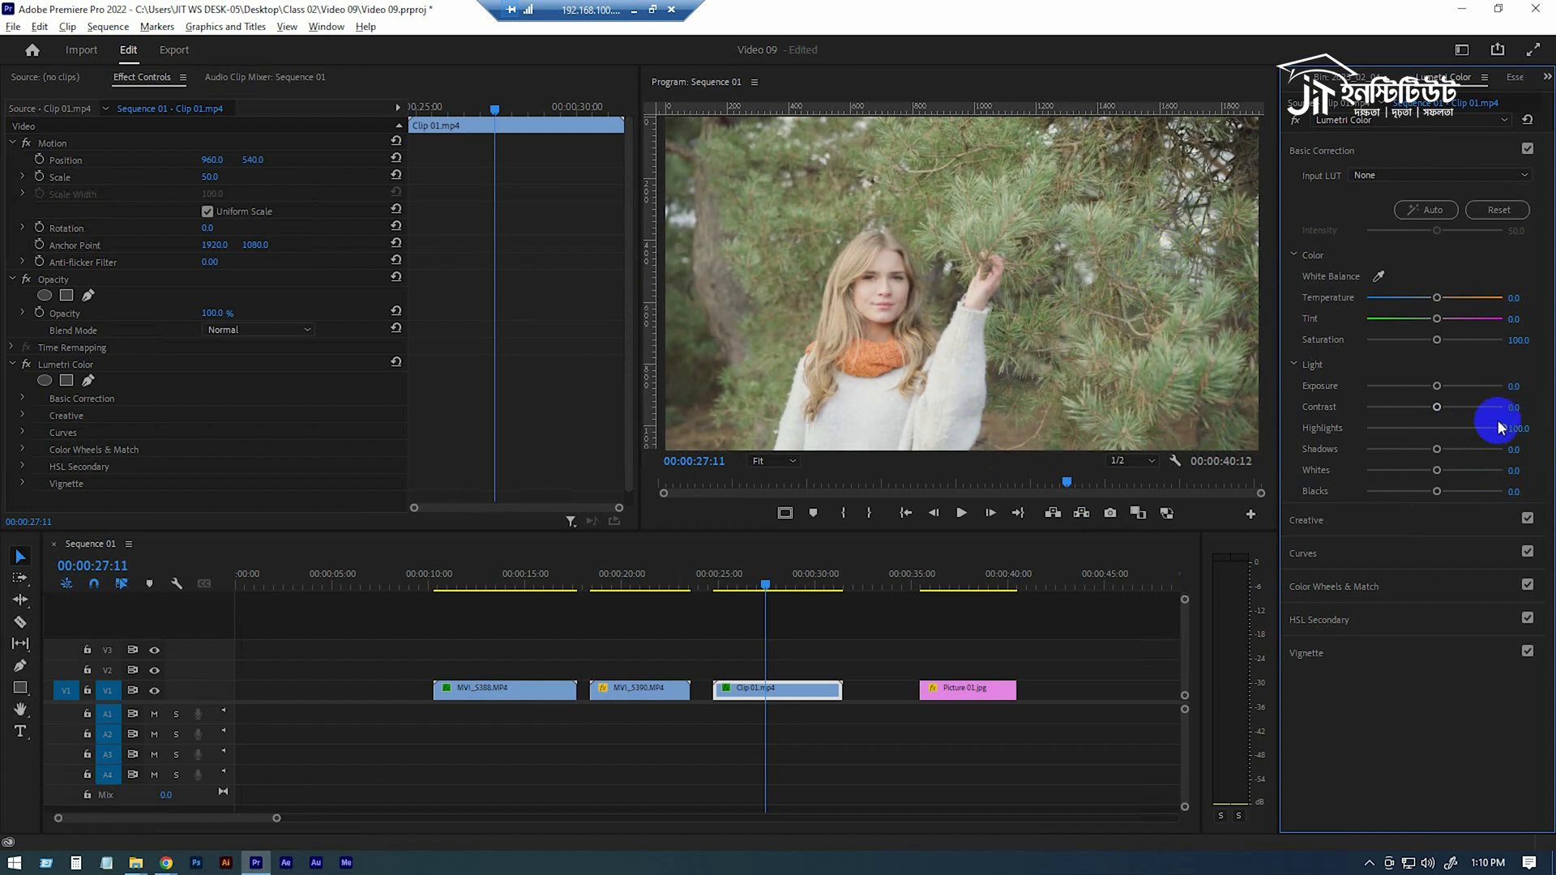
pyautogui.moveTo(1502, 432); pyautogui.dragTo(1095, 178)
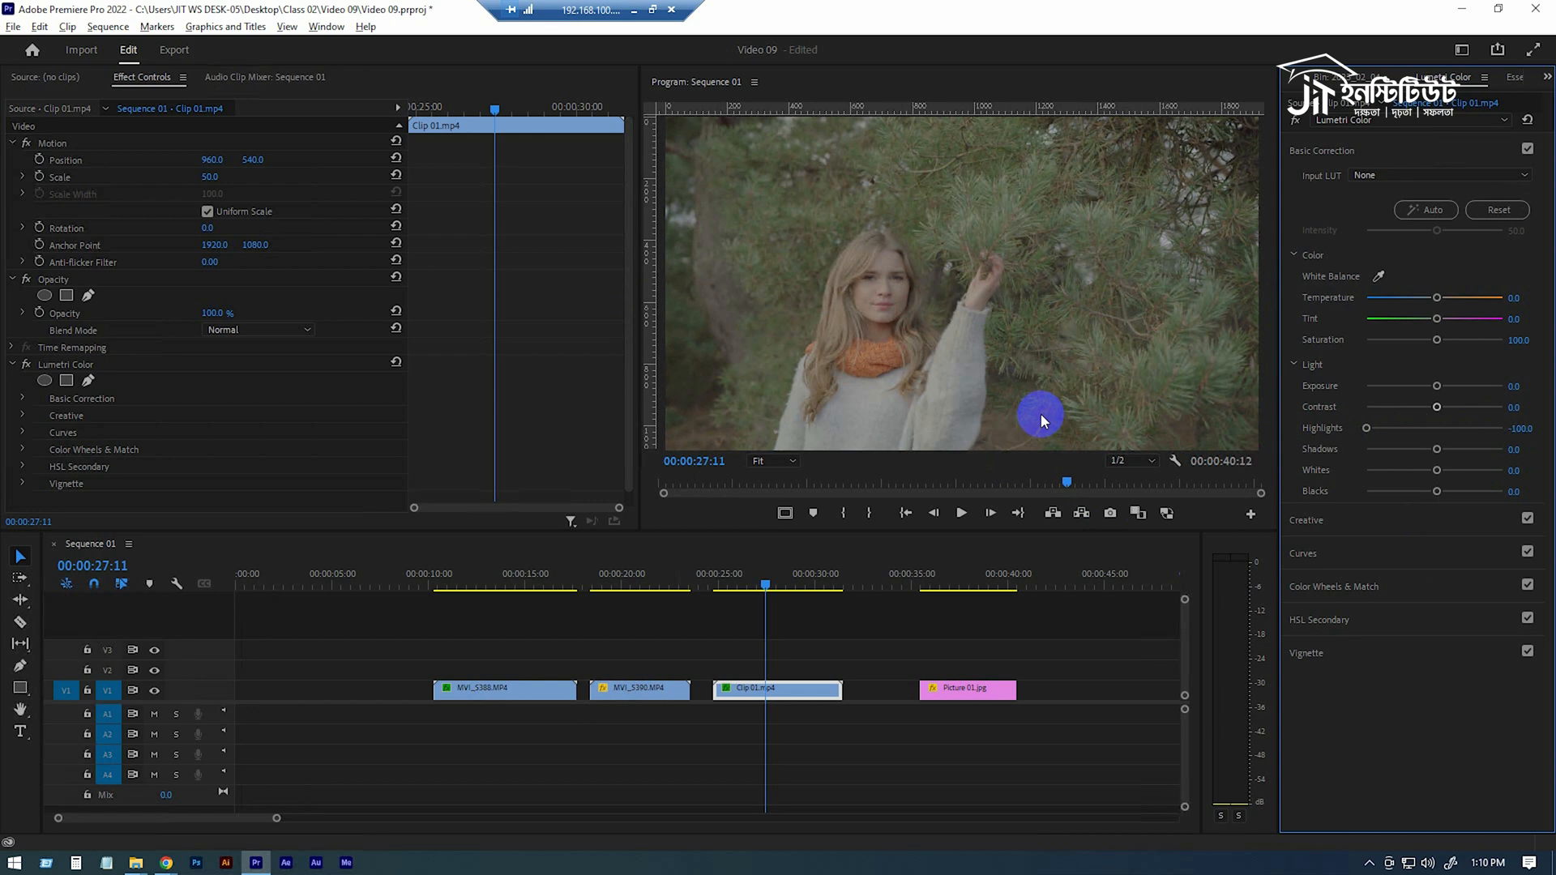
pyautogui.doubleClick(1368, 427)
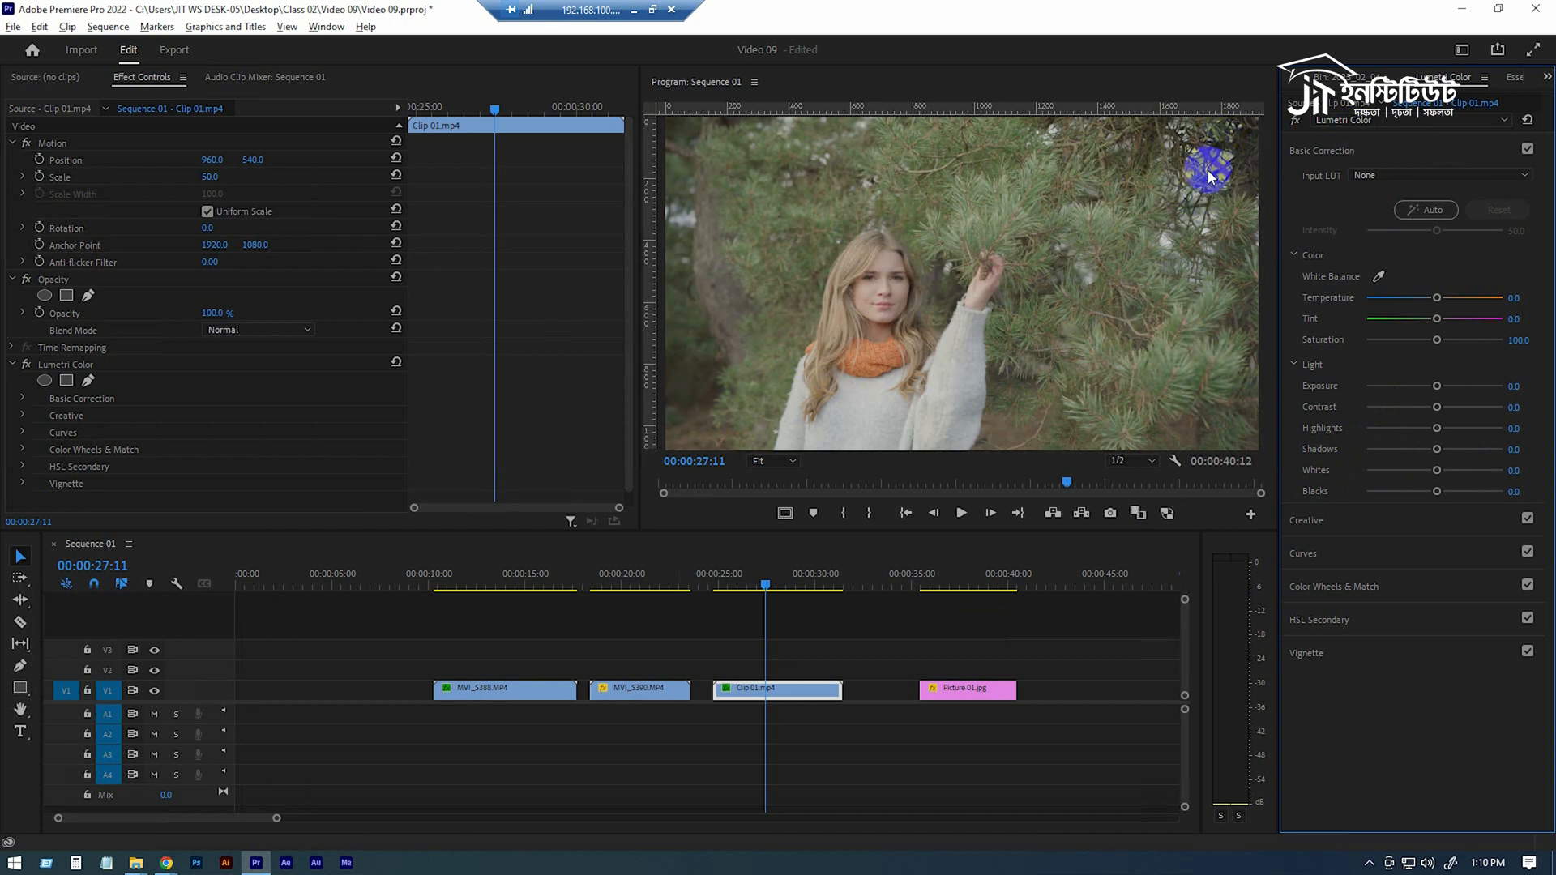
# Try Blacks at -150 on Clip 01.mp4, then reset Blacks to 0
pyautogui.moveTo(1432, 492); pyautogui.dragTo(1352, 502)
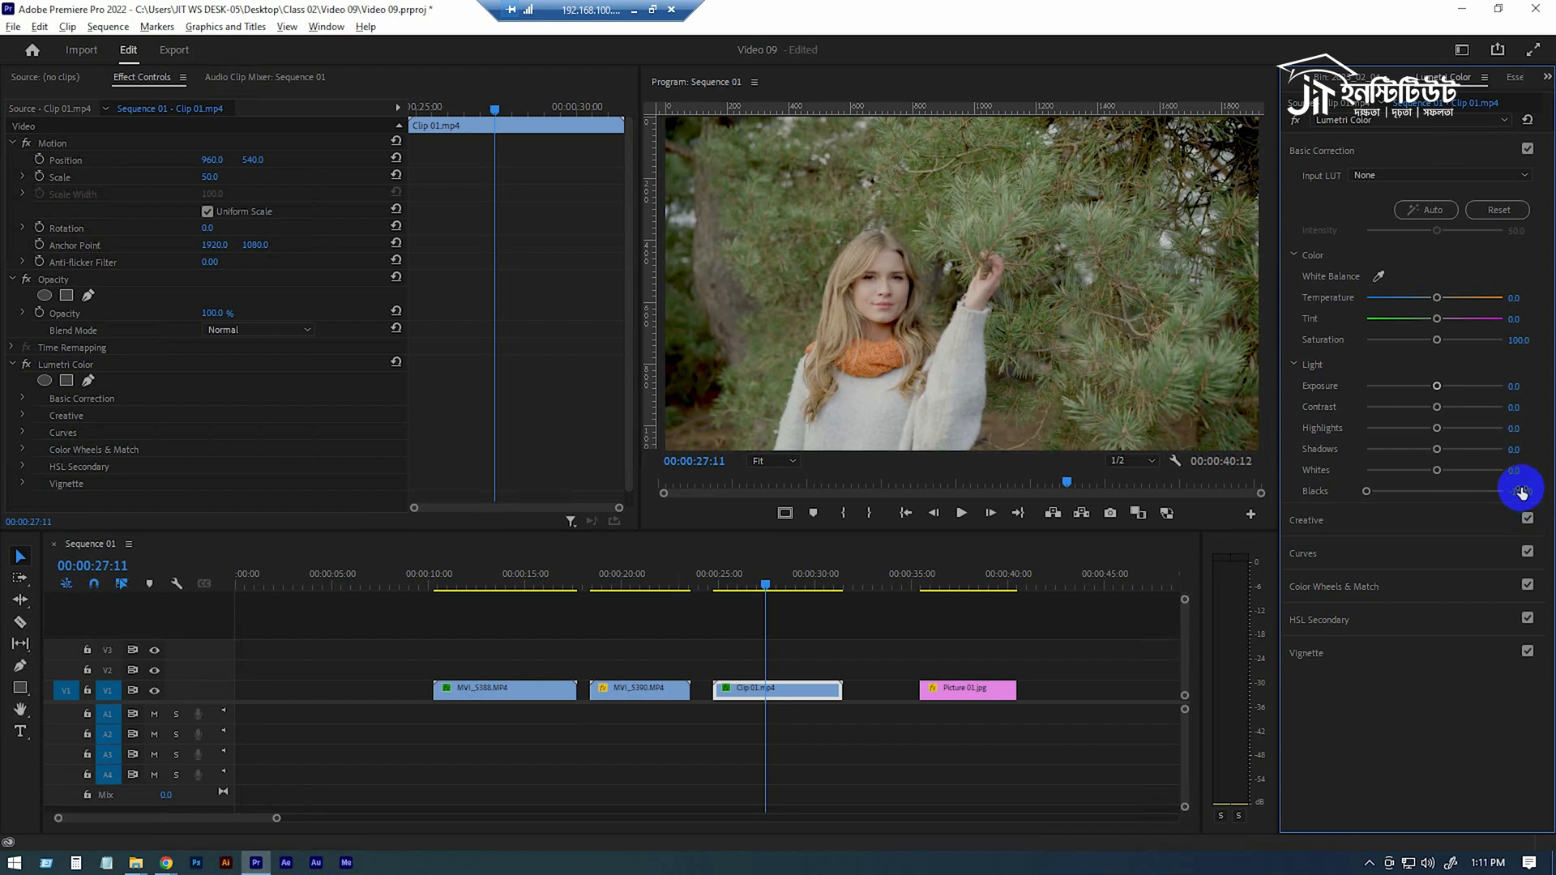
pyautogui.moveTo(1522, 492); pyautogui.dragTo(1343, 492)
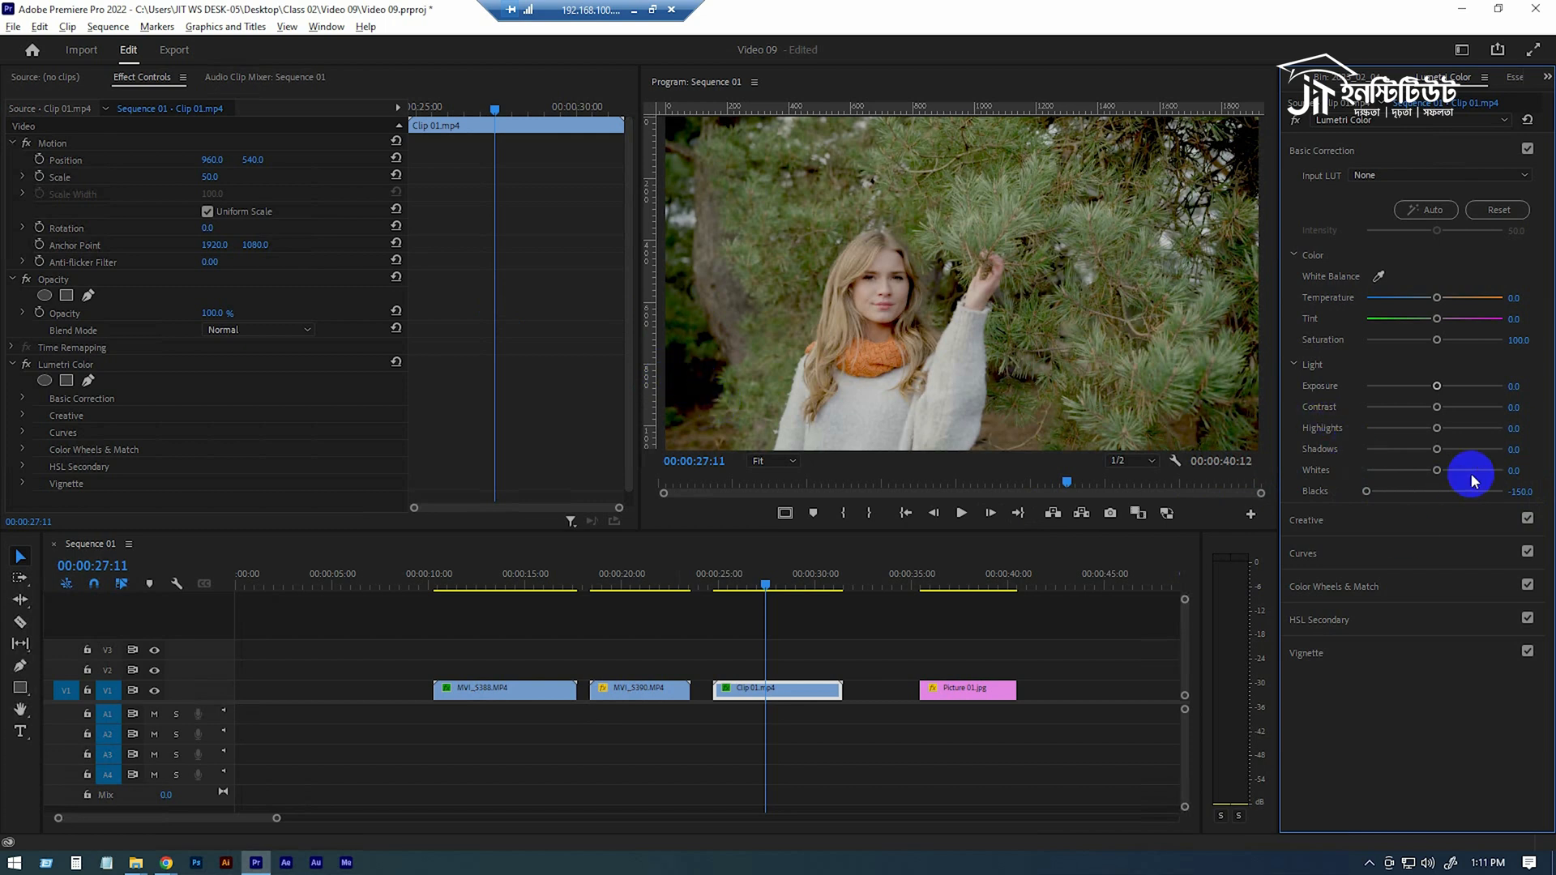
pyautogui.doubleClick(1368, 490)
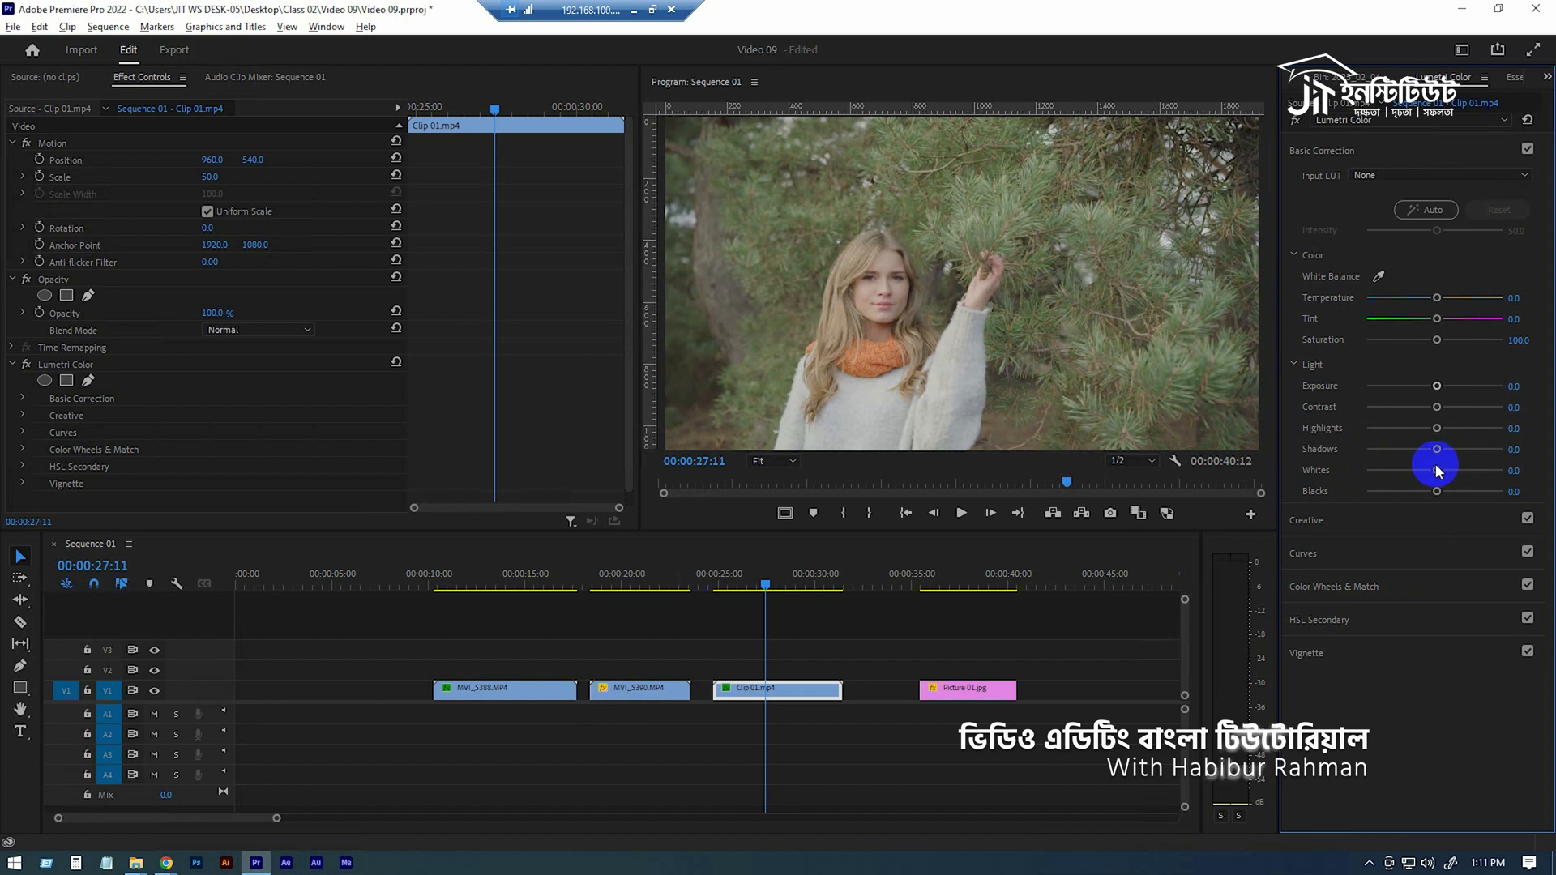
# Set the Whites of Clip 01.mp4 to 150, then to -150
pyautogui.moveTo(1437, 471); pyautogui.dragTo(1508, 476)
pyautogui.click(1508, 476)
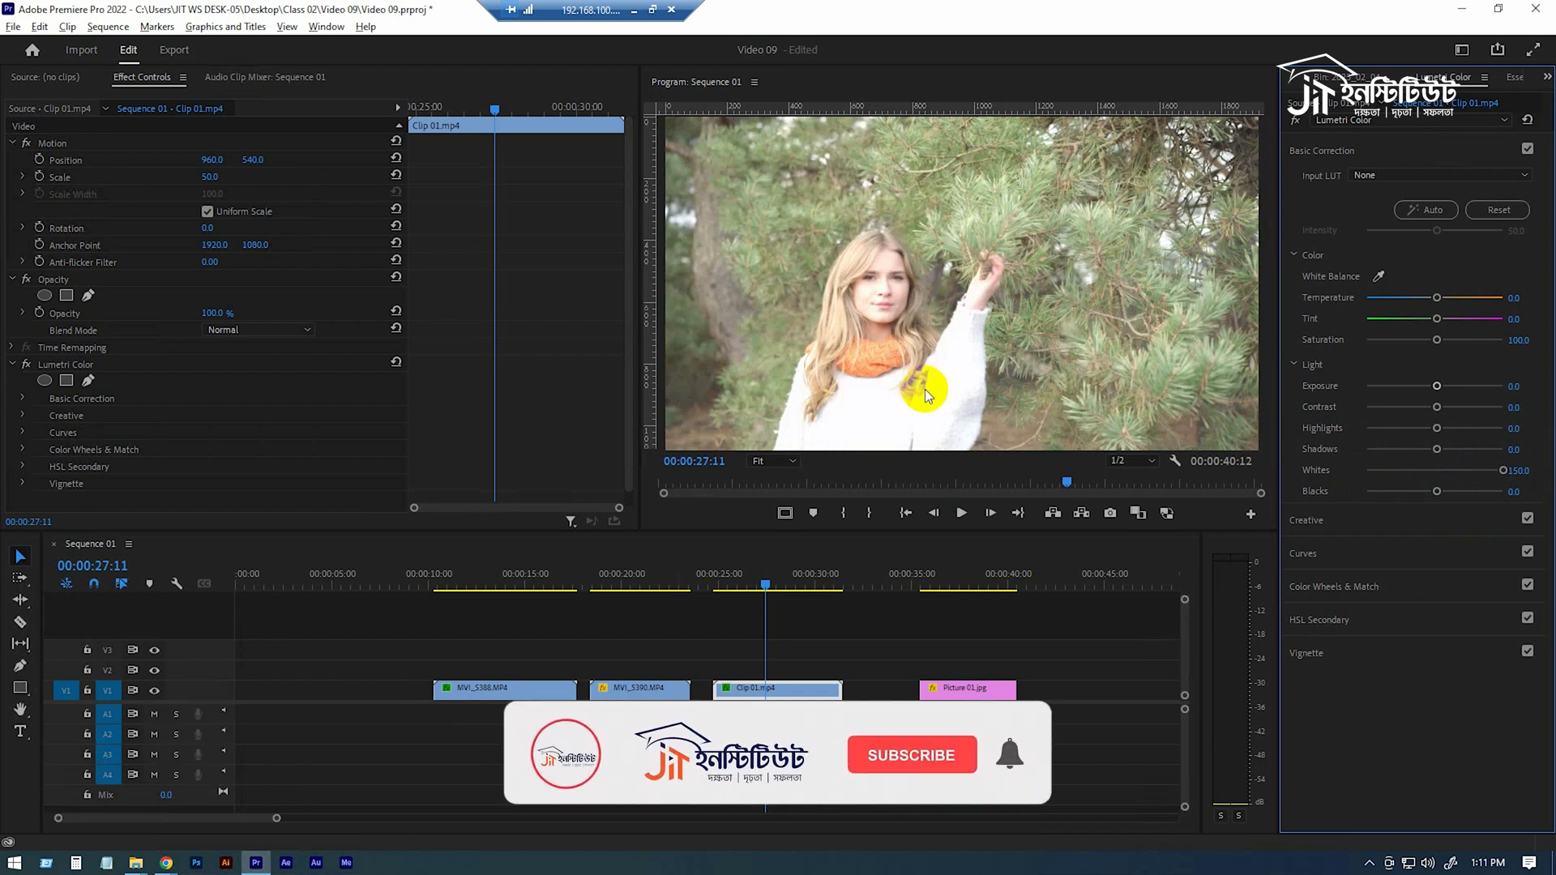
pyautogui.moveTo(1504, 473); pyautogui.dragTo(1200, 478)
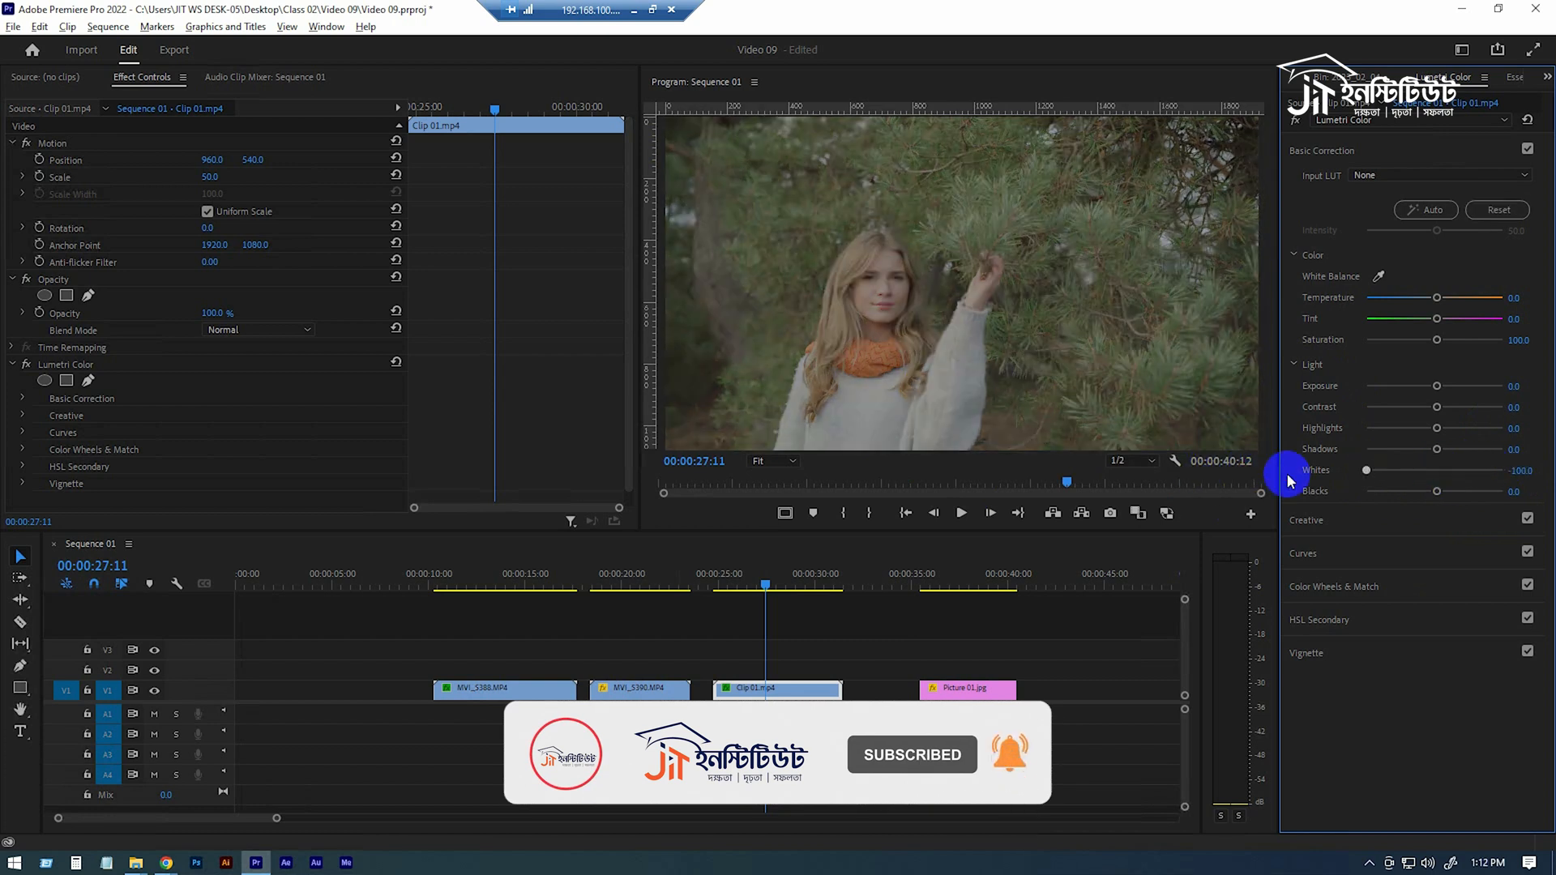
pyautogui.moveTo(1518, 470); pyautogui.dragTo(1418, 473)
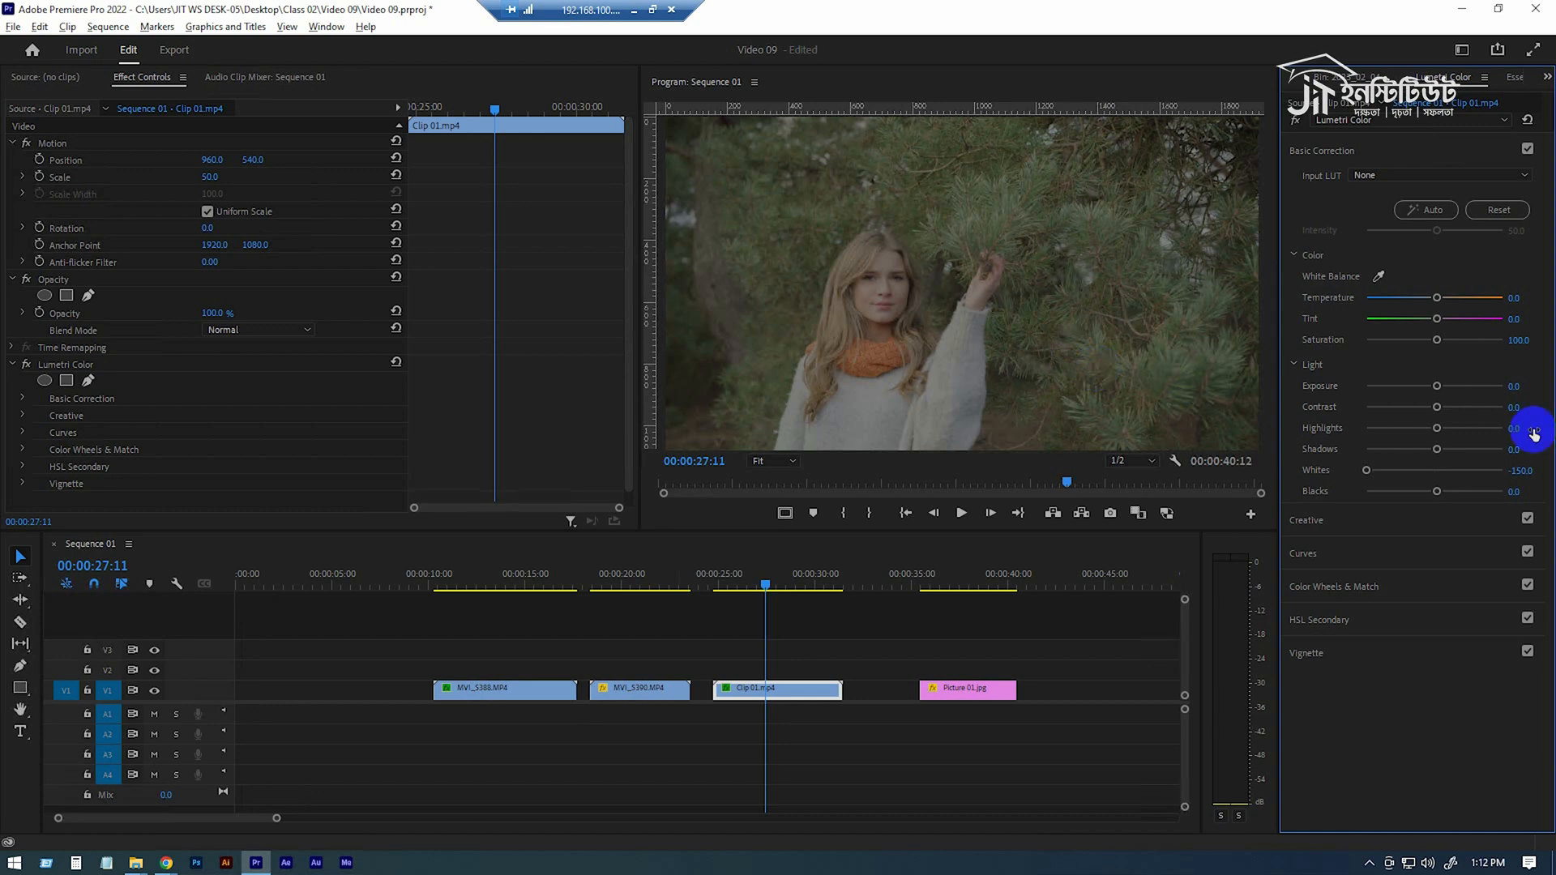
pyautogui.click(1365, 471)
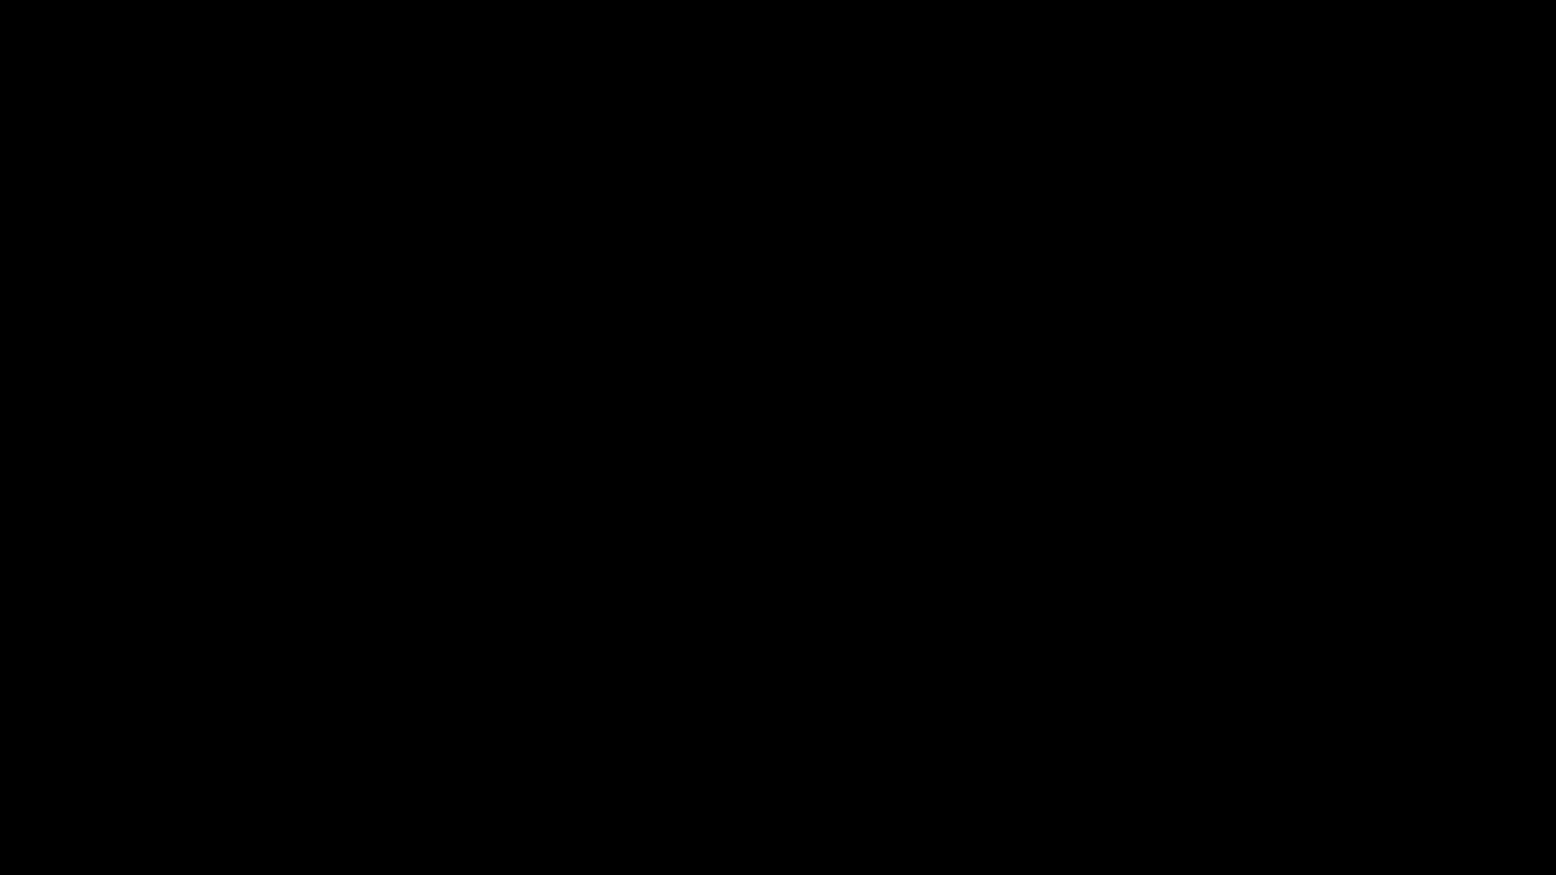